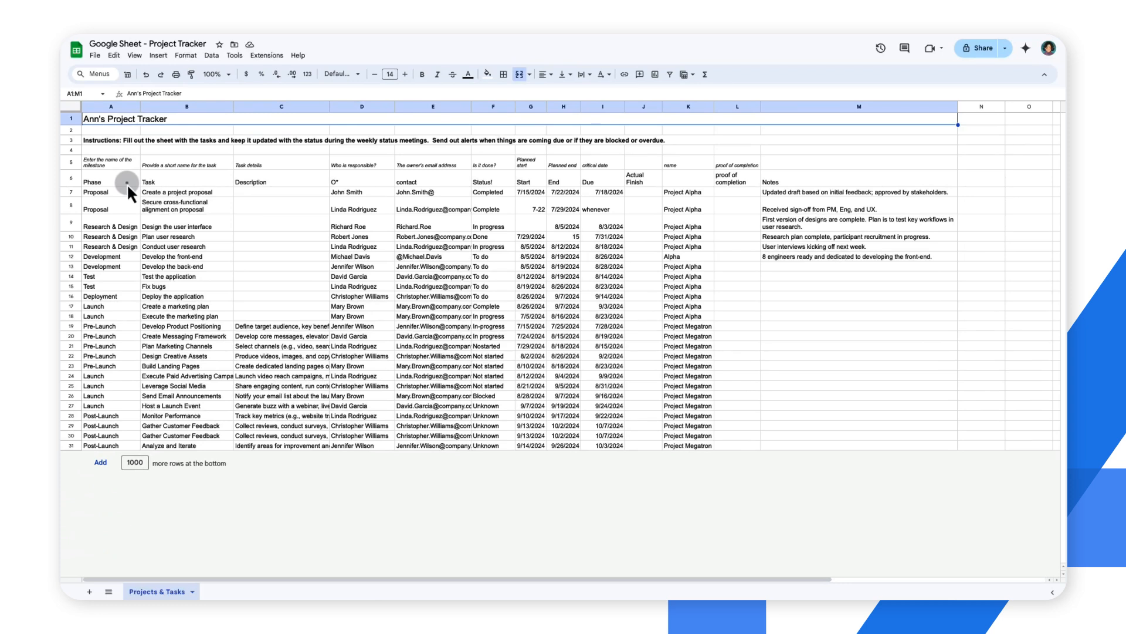
Step: Bold the header row A6:M6, from Phase through Notes
click(127, 183)
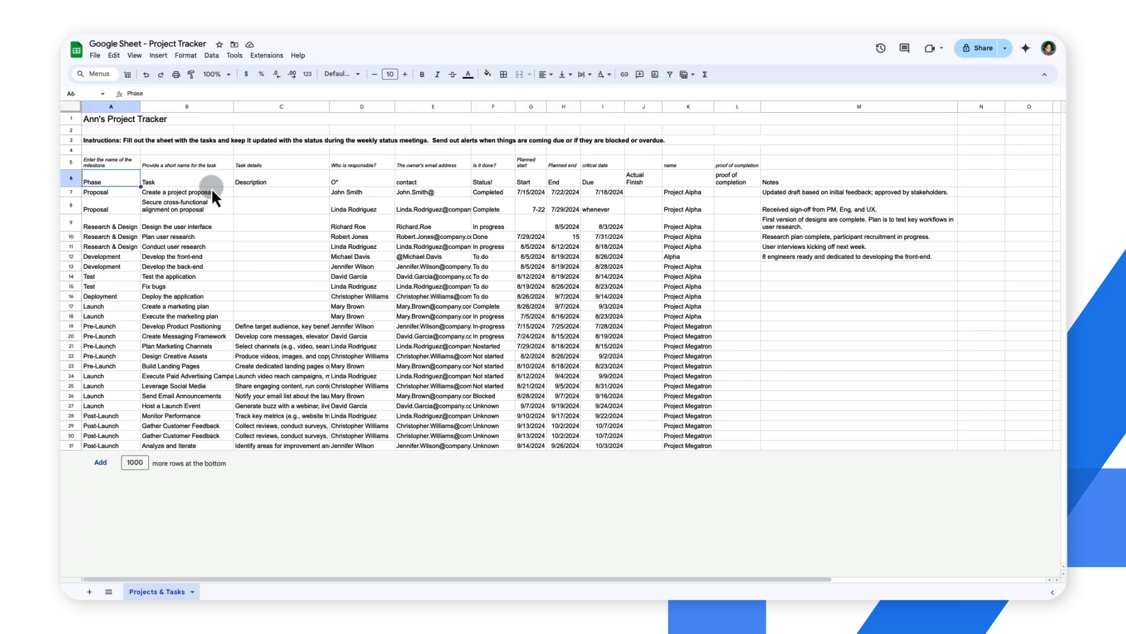
shift+click(782, 183)
key(ctrl+b)
Step: Rename the headers in D6, E6 and F6 as Owner, Email and Status
click(368, 182)
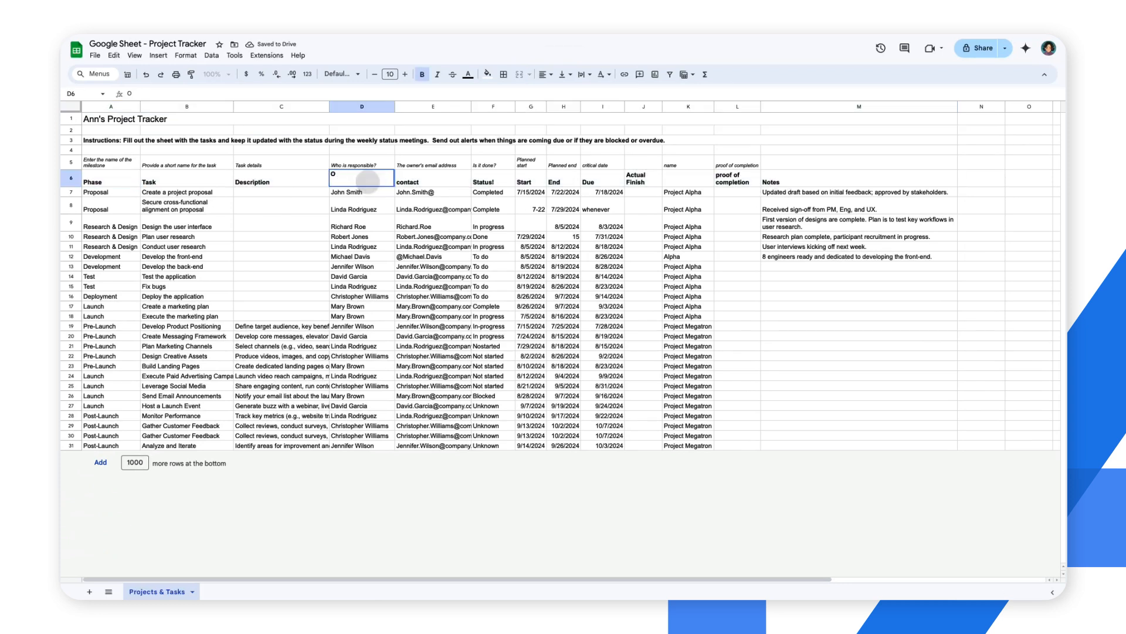
text(Owner)
key(Tab)
text(Email)
key(Tab)
text(Status)
key(Tab)
Step: Rename the headers in G6, H6 and I6 as Start Date, End Date and Due Date
text(Start Dat)
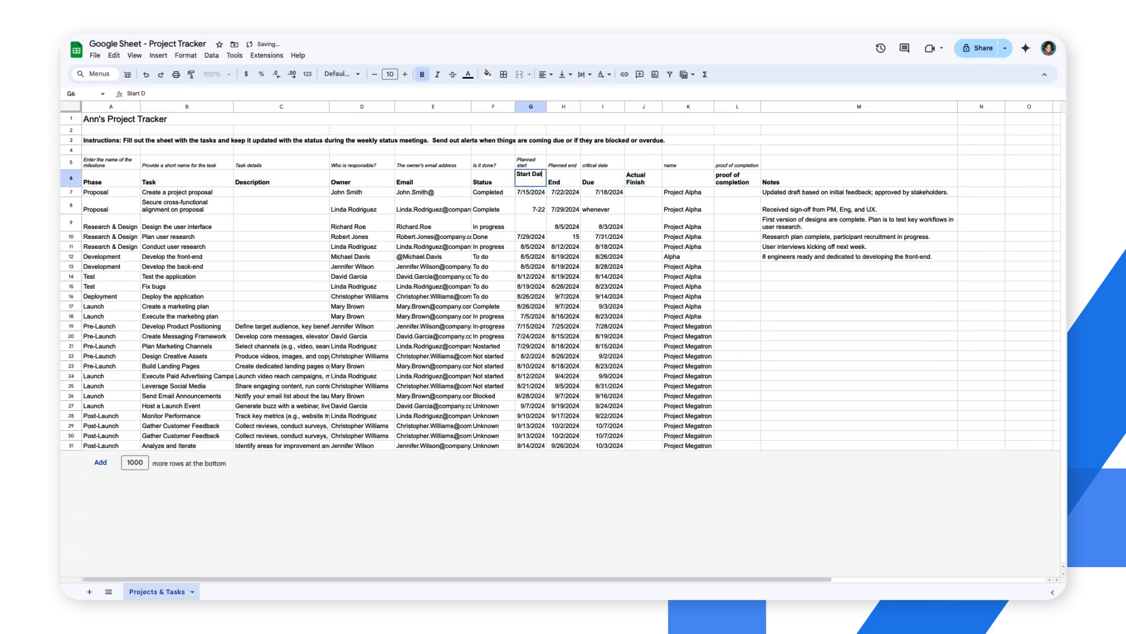
text(e)
key(Tab)
text(End Date)
key(Tab)
text(Due Date)
key(Tab)
Step: Rename the headers in J6, K6 and L6 as Actual Finish Date, Project Name and Image
text(Actual Finish)
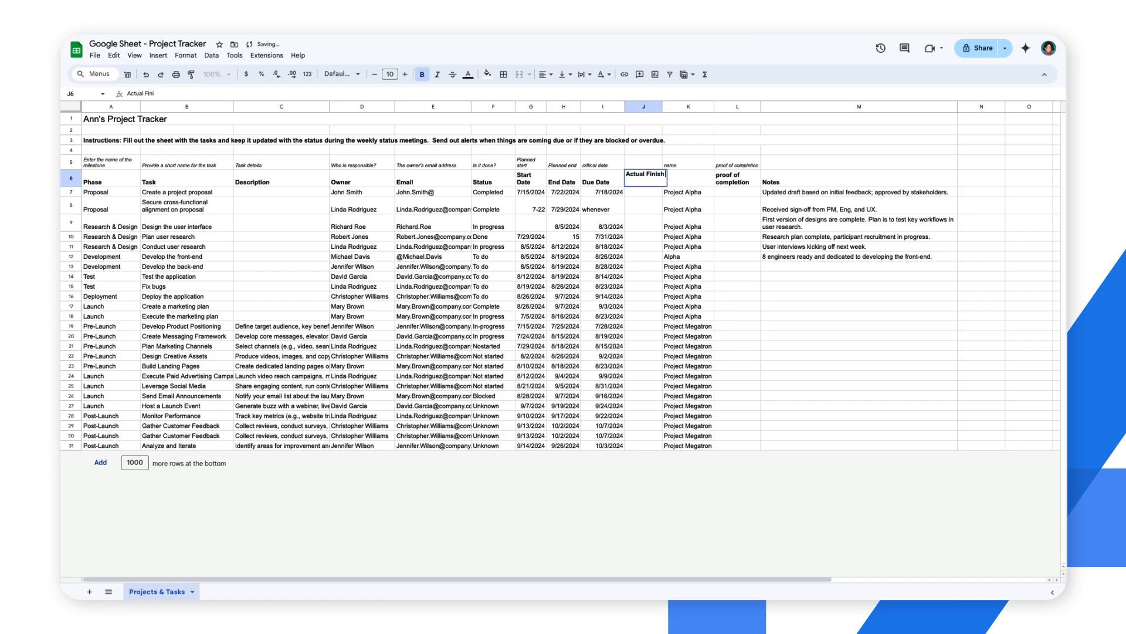
text( Date)
key(Tab)
text(Project Name)
key(Tab)
text(Image)
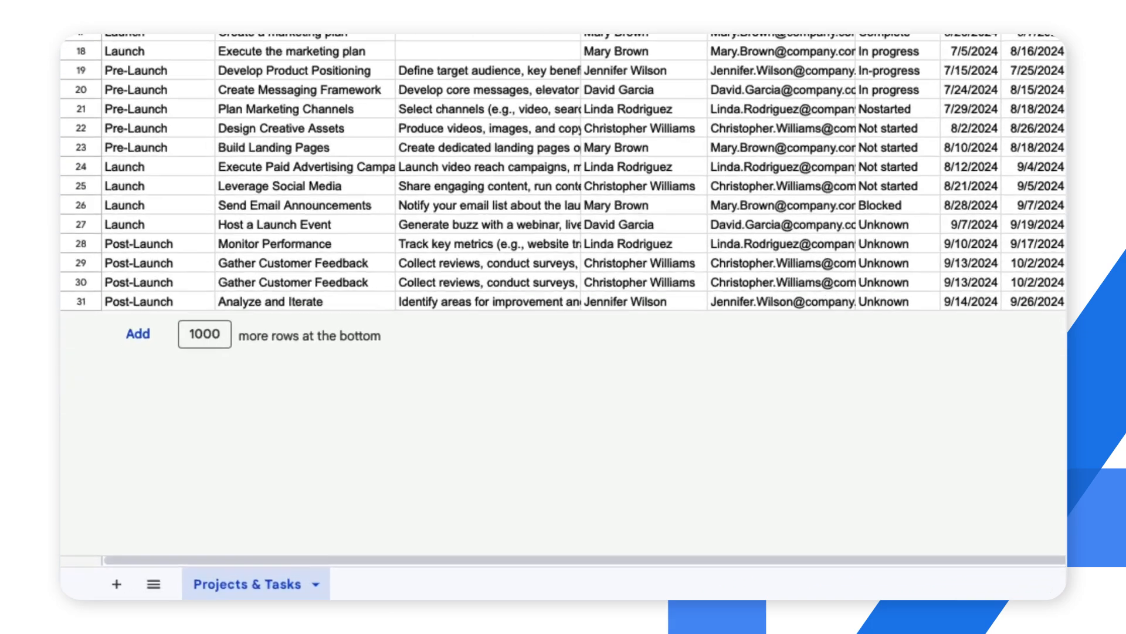
Step: Rename the sheet tab as Project Tasks
double_click(179, 590)
text(Project Tasks)
key(Return)
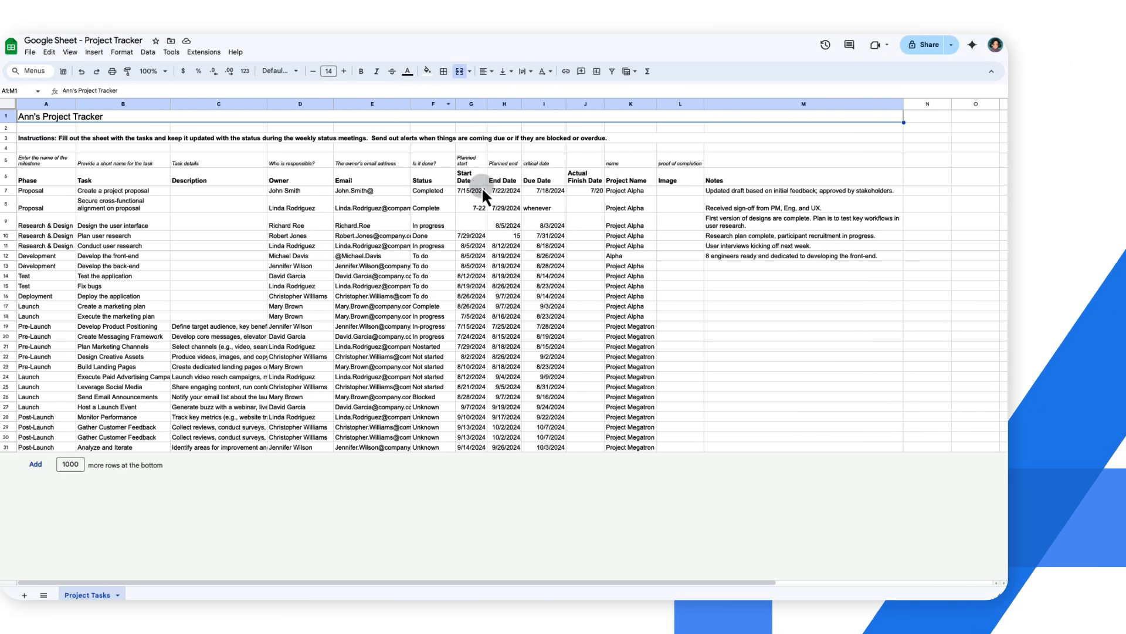
Step: Apply the Date number format to the four date columns, G7:J31
shift+click(656, 449)
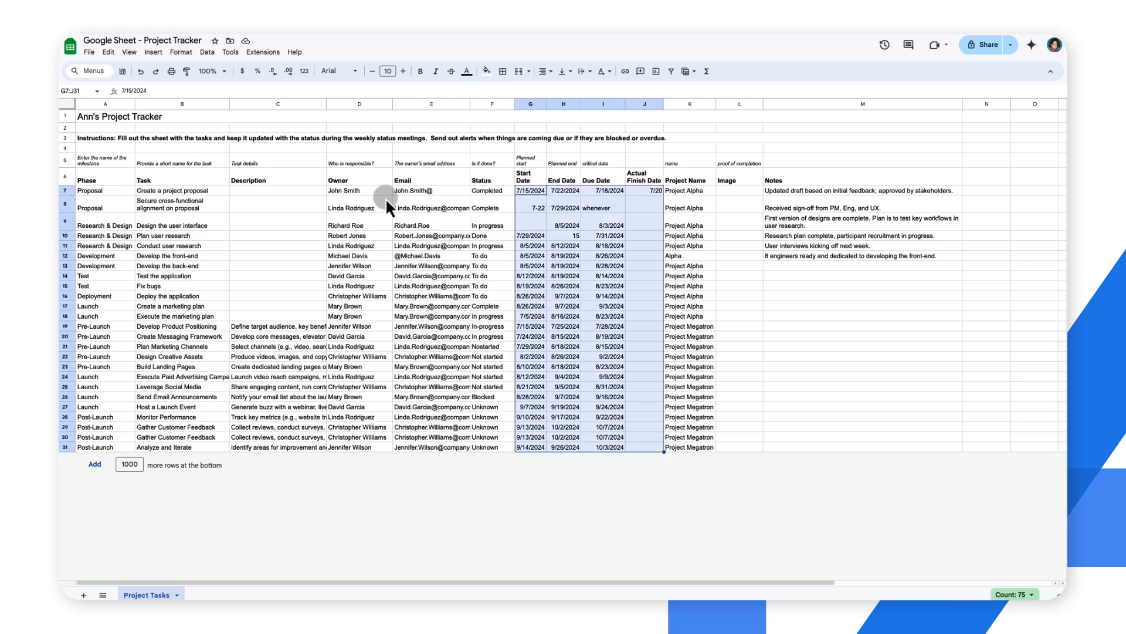
click(179, 53)
mouse_move(239, 94)
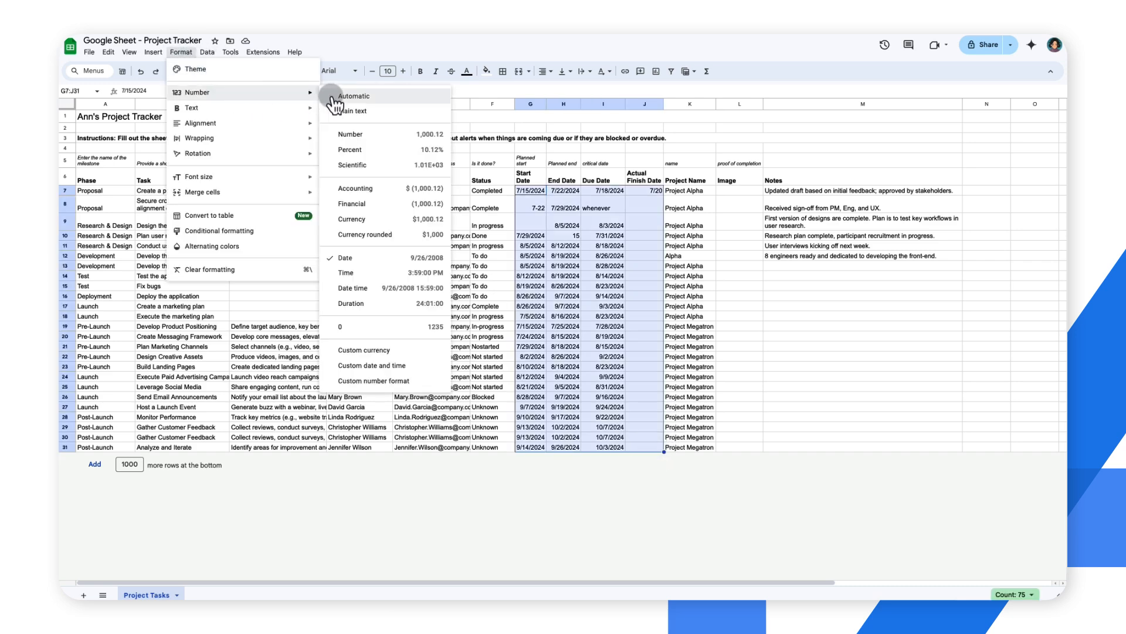
click(342, 265)
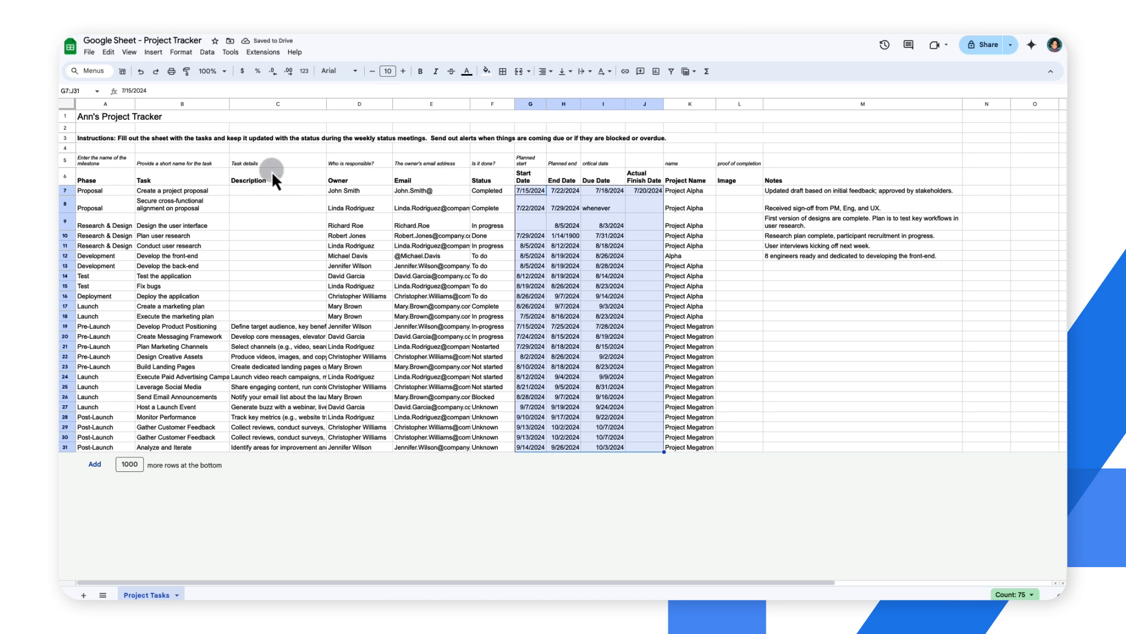
Step: Add a conditional formatting rule to G7:J31 with the custom formula =IsDate(G7)=false and a light blue fill
click(185, 54)
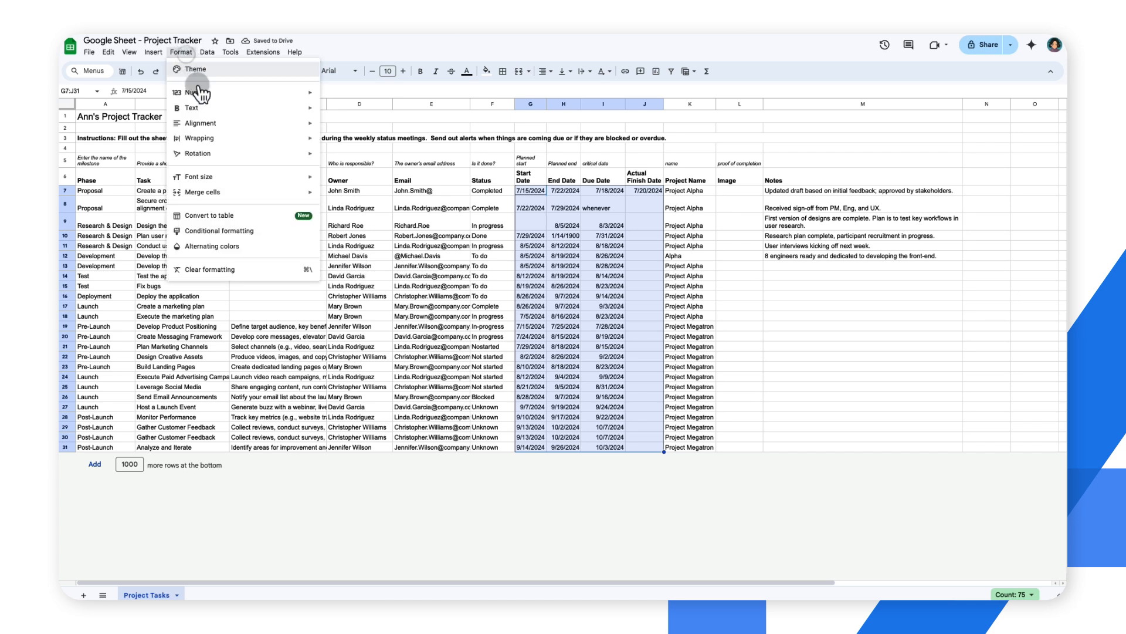
click(241, 232)
click(937, 201)
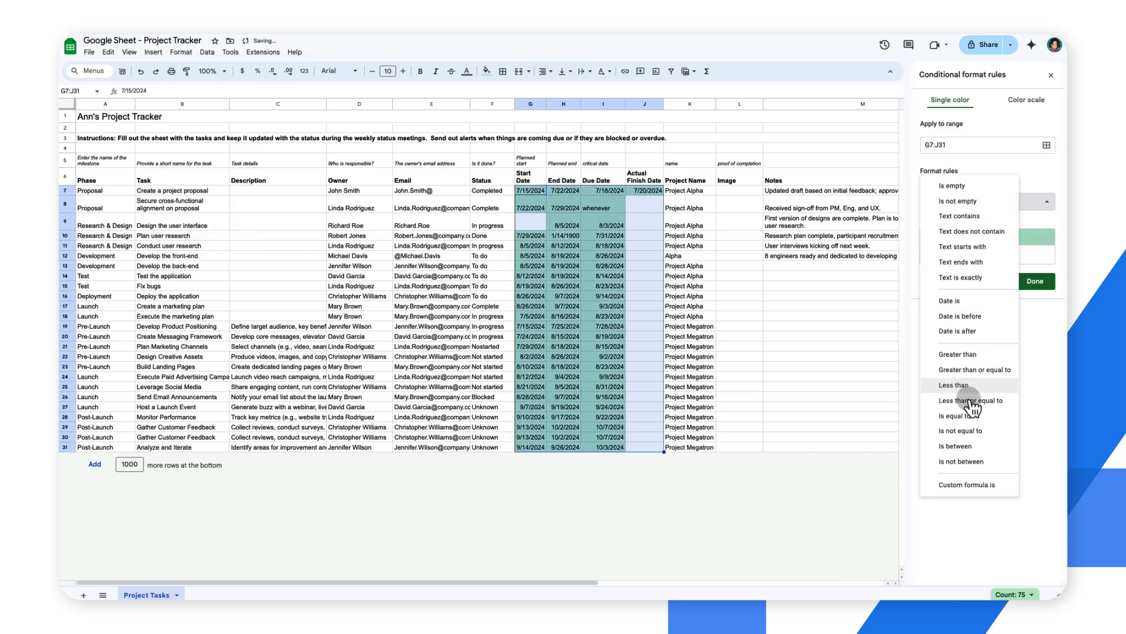
click(968, 484)
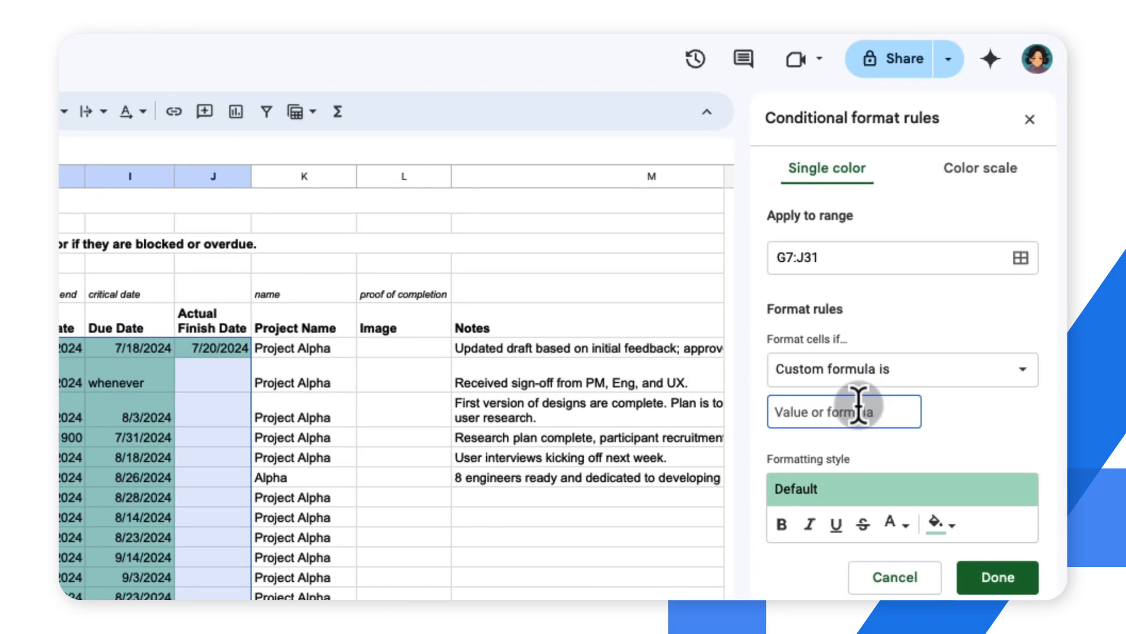
click(968, 220)
text(=IsDate(G7)=false)
click(937, 524)
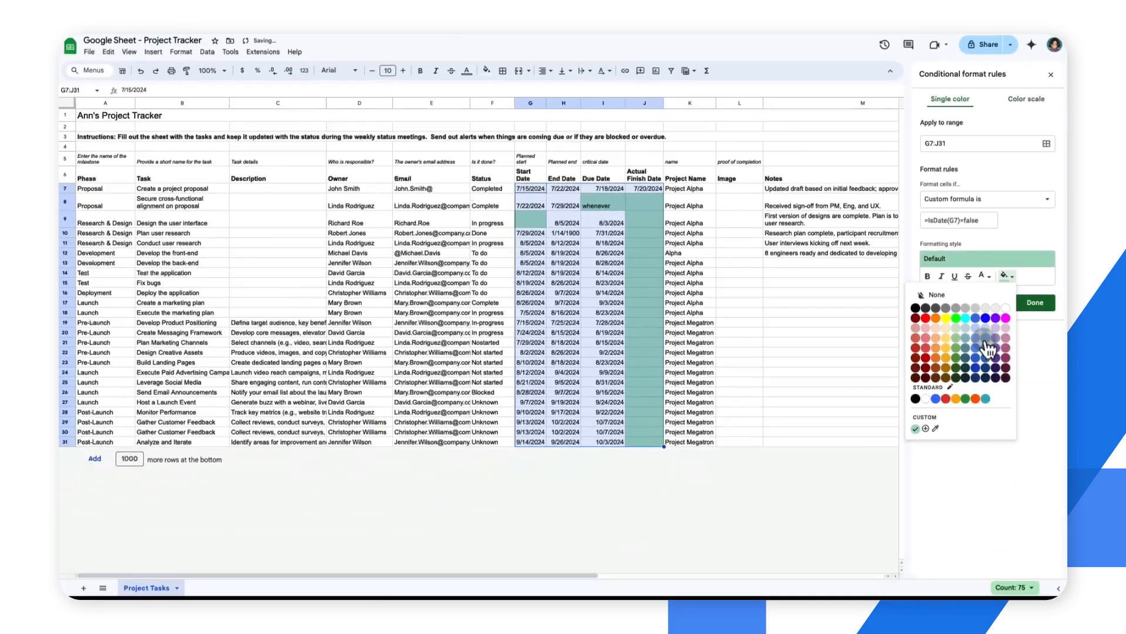
click(990, 340)
click(1028, 304)
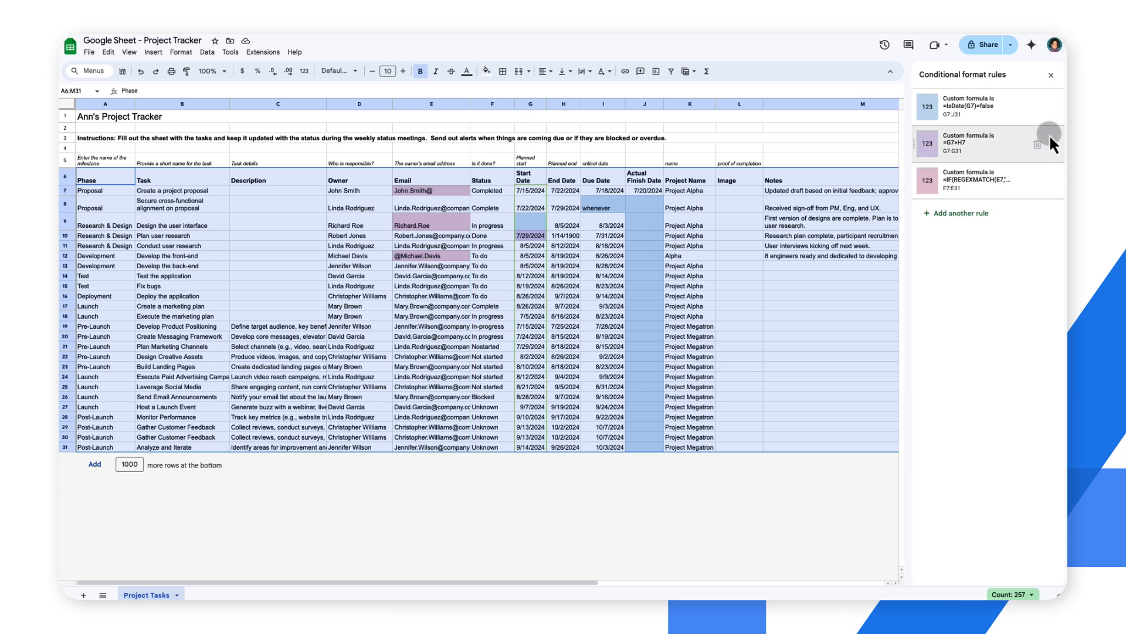
click(1050, 75)
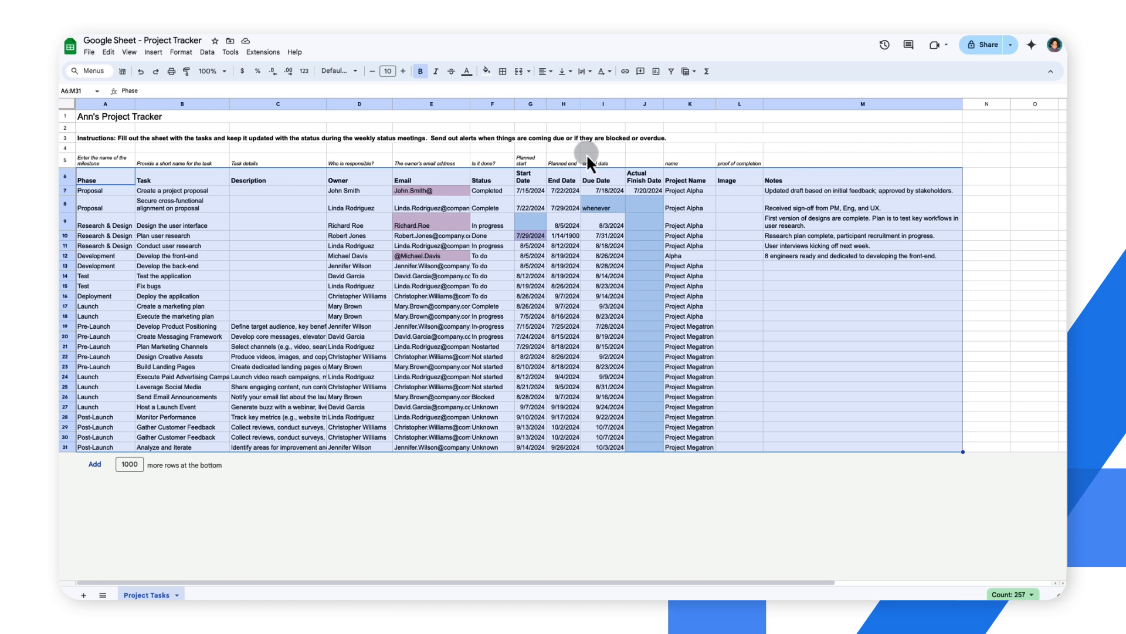
Step: Create a filter on the table A6:M31 and filter the Email column by its pink fill color
click(207, 54)
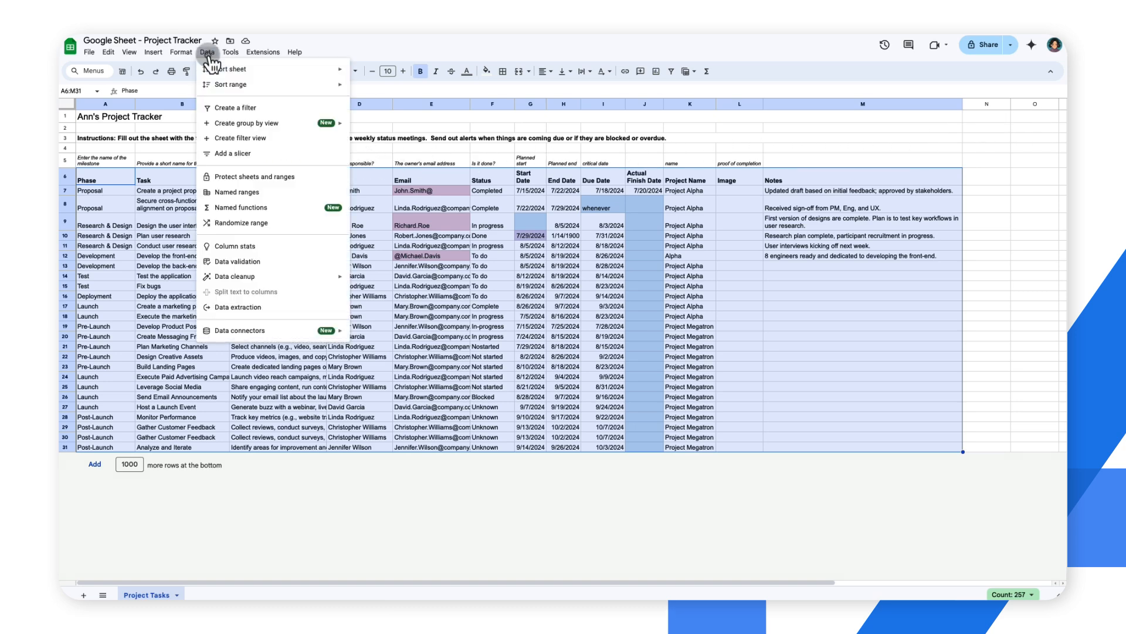
click(248, 121)
click(464, 188)
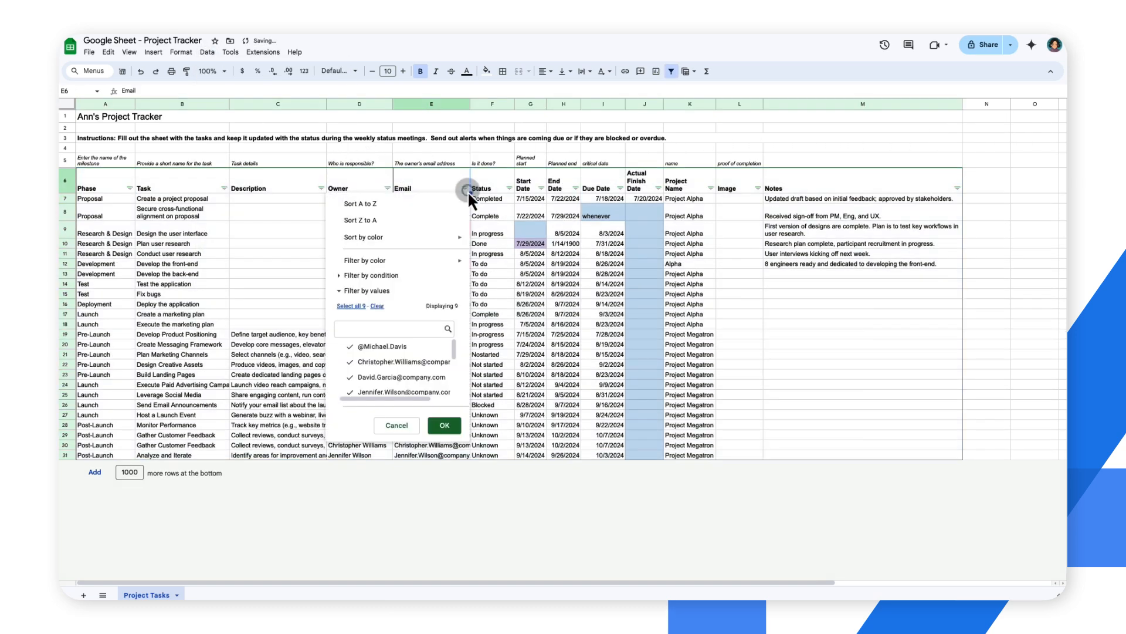
mouse_move(446, 260)
mouse_move(537, 279)
click(579, 284)
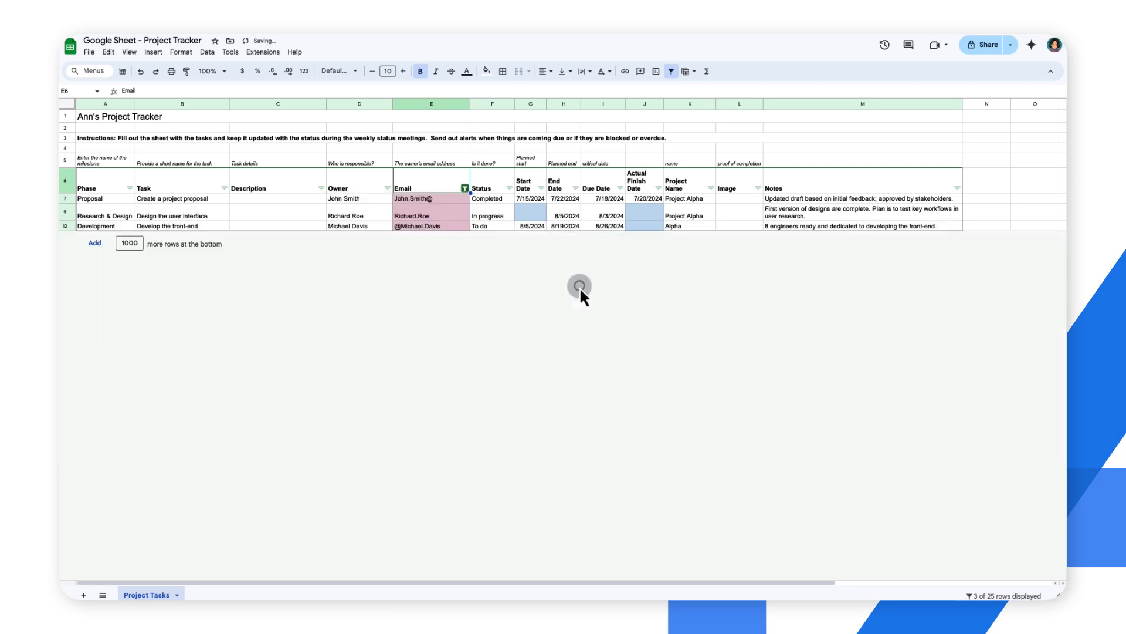
Step: Complete the filtered owner email addresses in E7, E9 and E12 with the company.com domain
double_click(445, 202)
text(company.com)
key(Return)
key(Return)
text(@company.com)
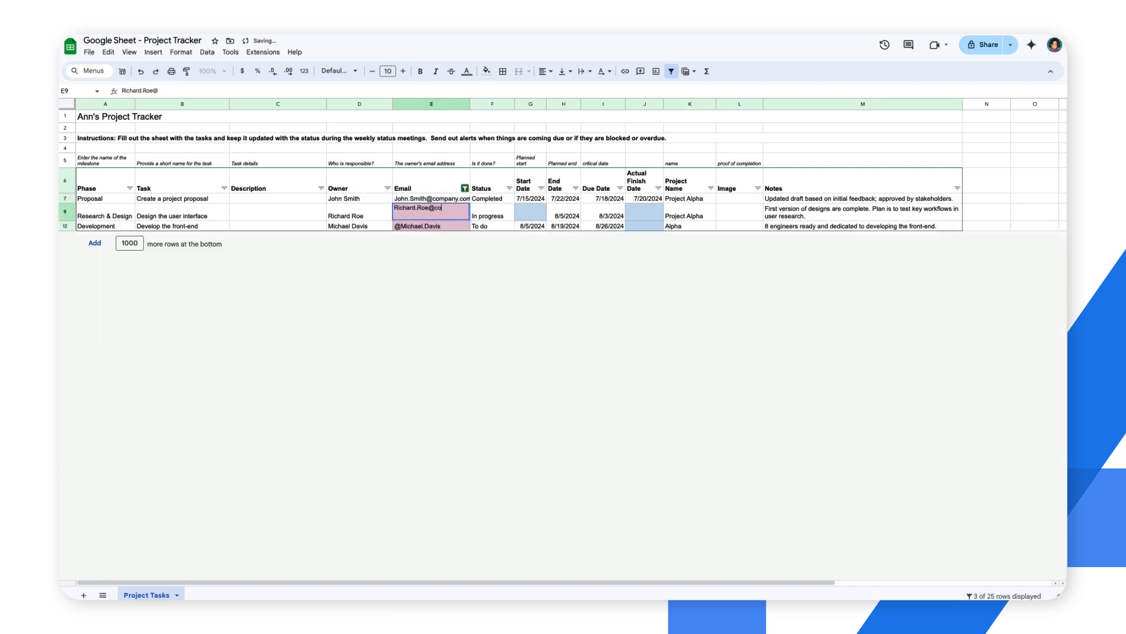
key(Return)
key(Return)
text(@company.com)
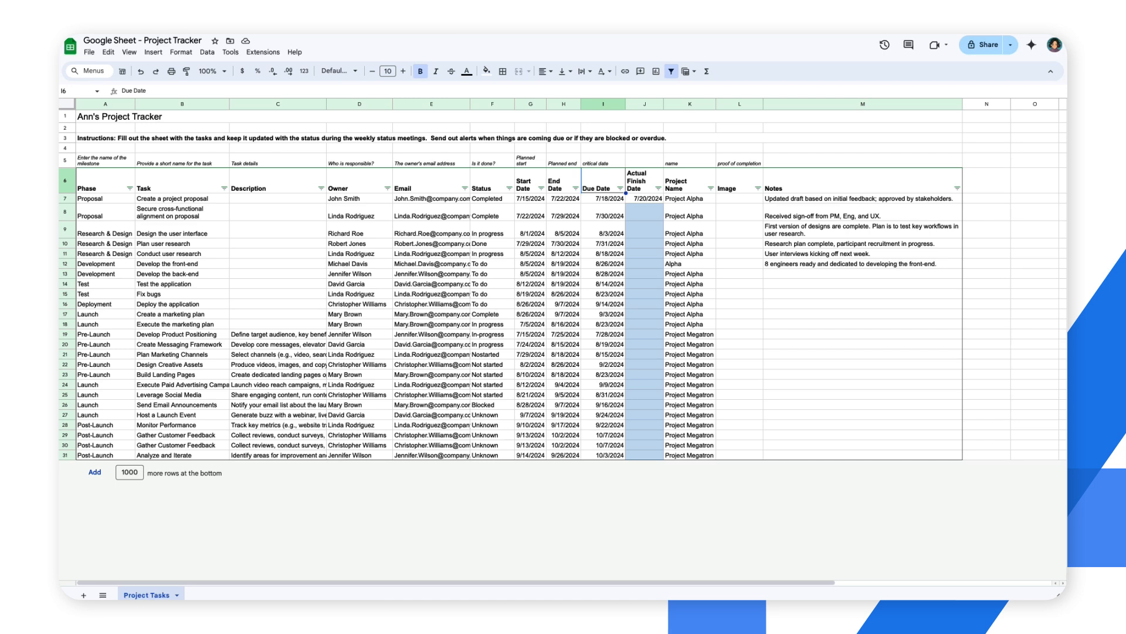
Step: Turn the Status cells F7:F31 into dropdowns using the preset Project status options
drag(502, 198, 488, 458)
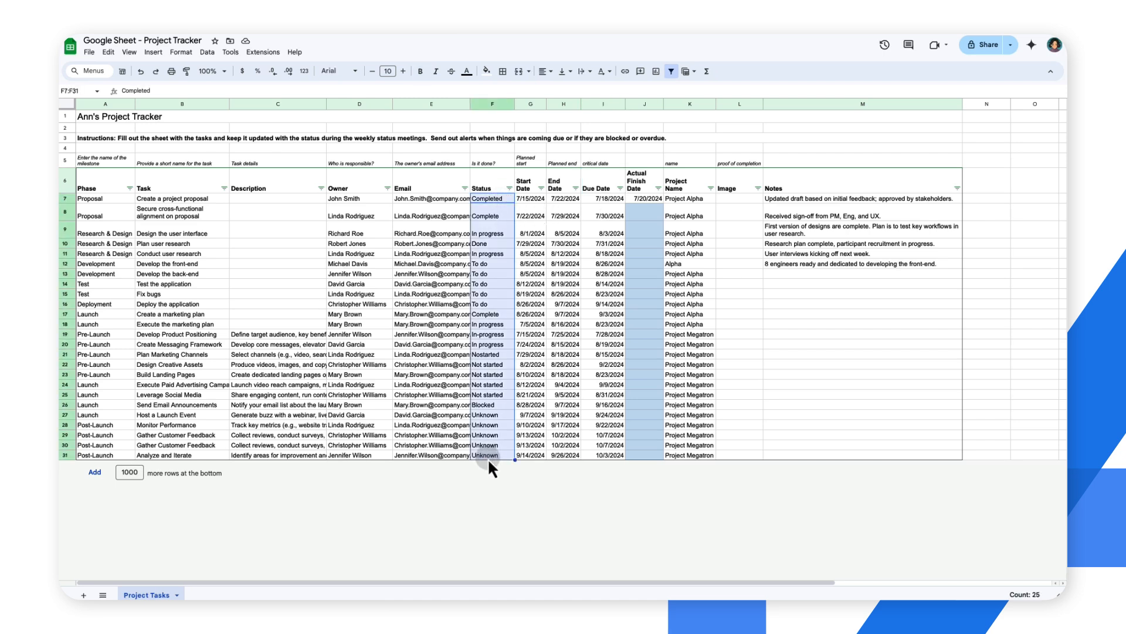
text(@dropdowns)
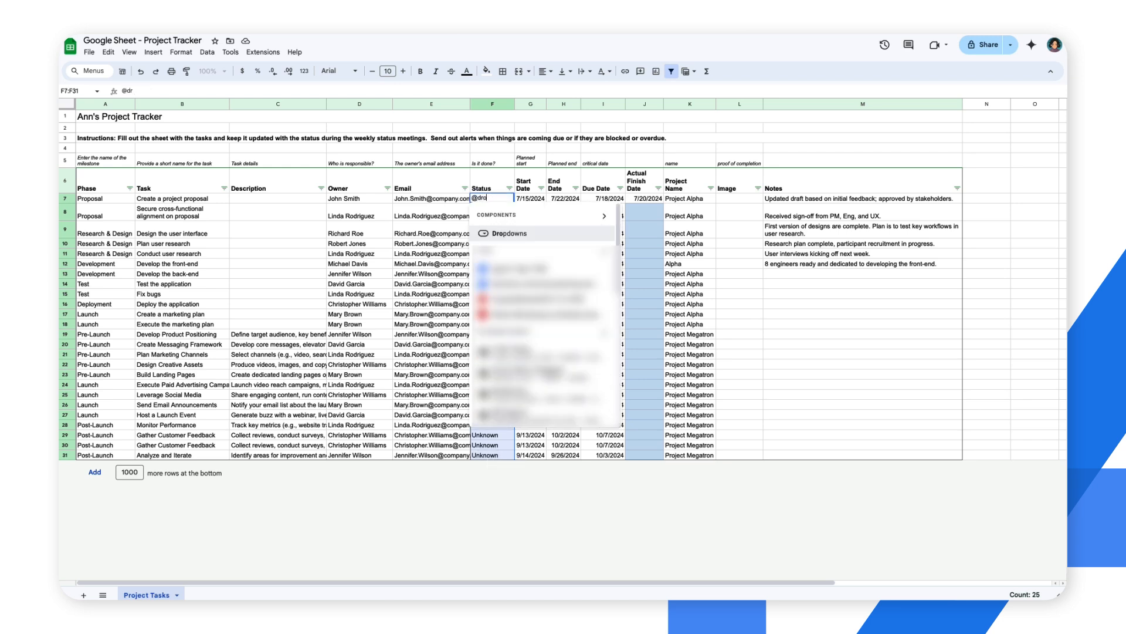
click(593, 234)
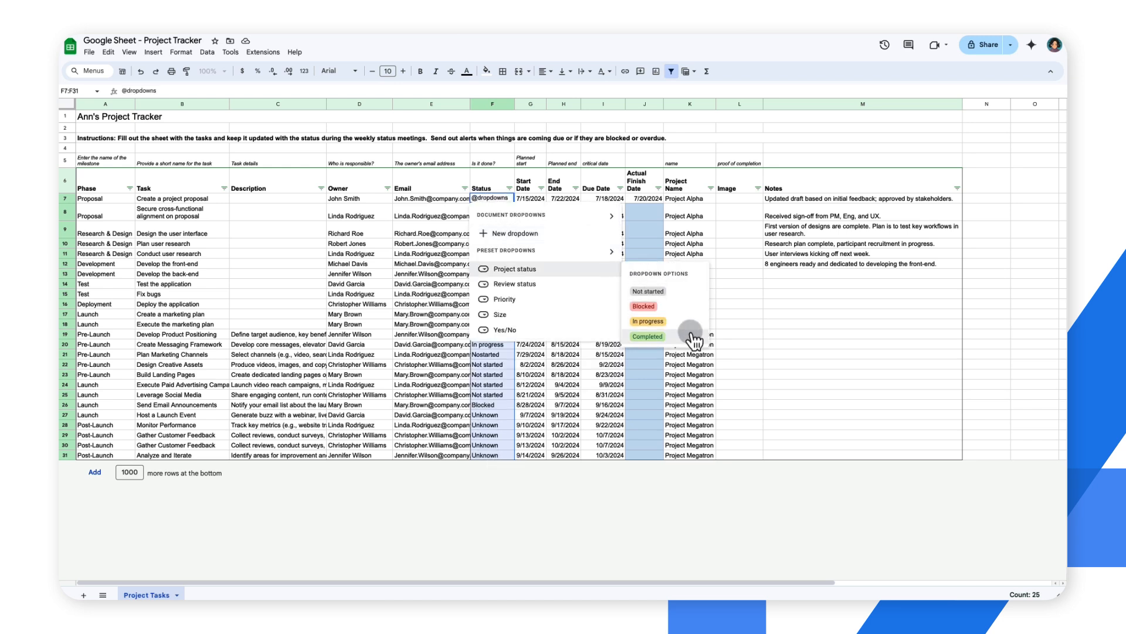
click(615, 269)
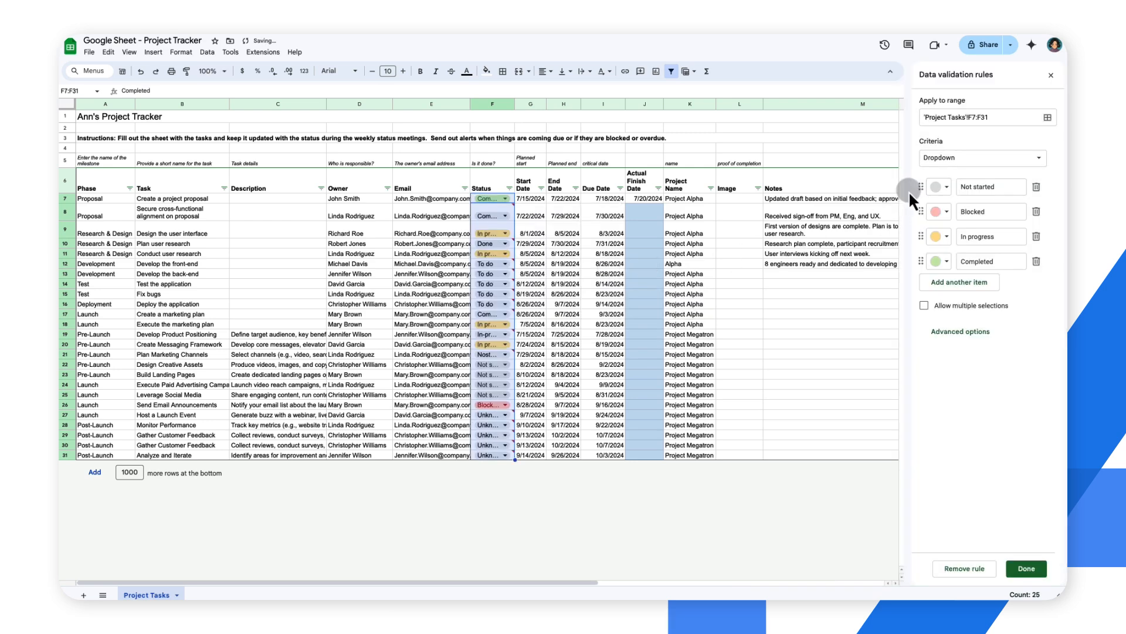
click(1027, 568)
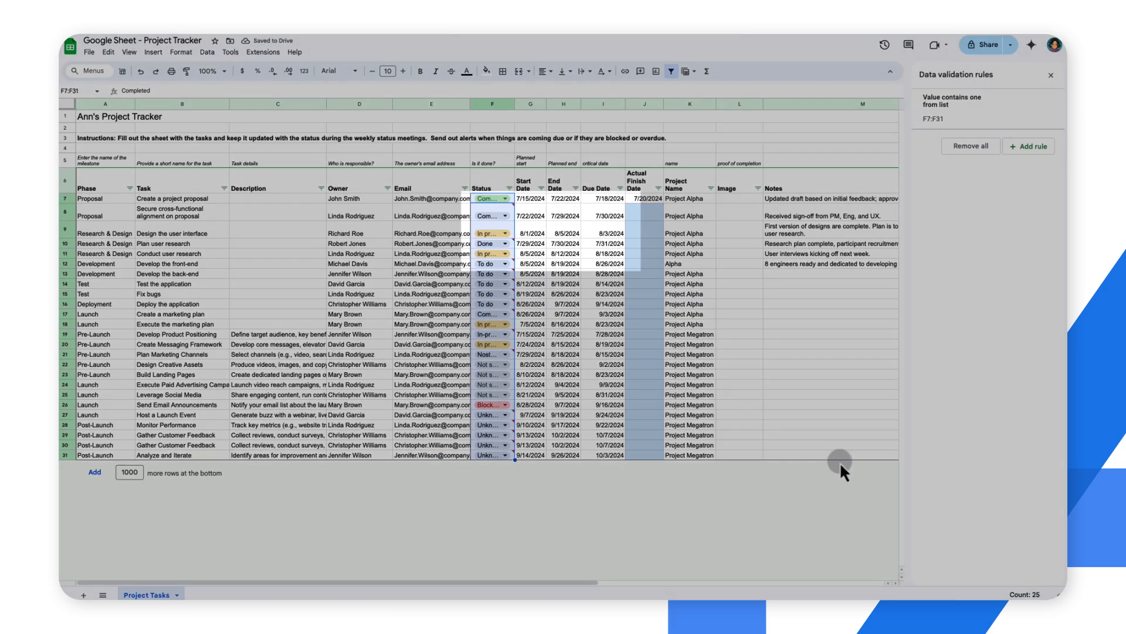
mouse_move(514, 206)
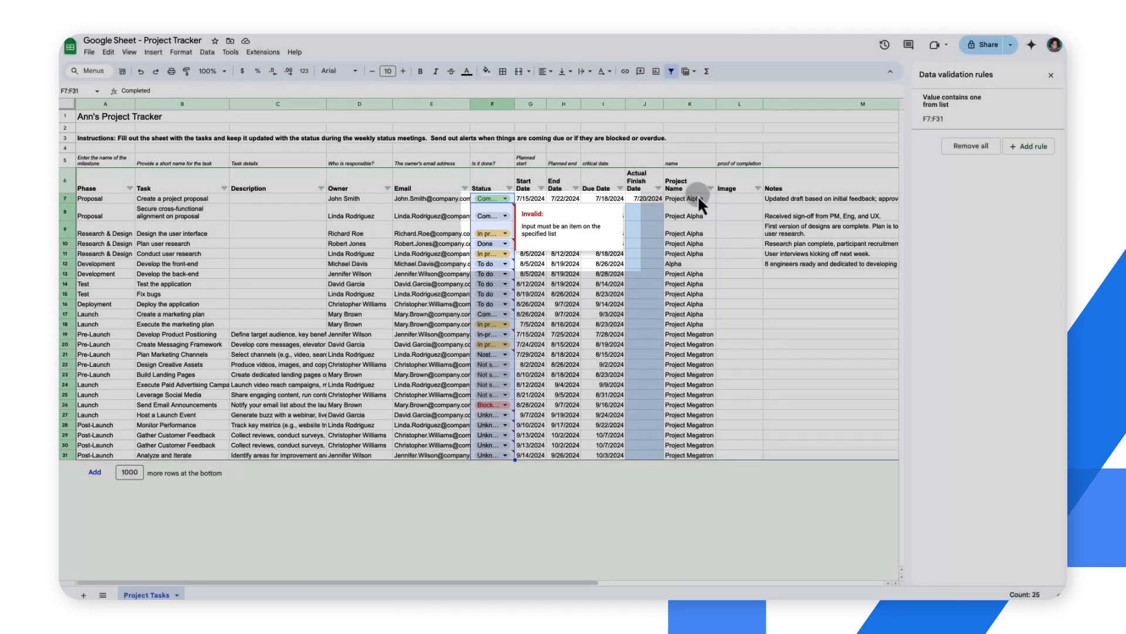
Step: Add a data validation rule for the Project Name cells K7:K31
click(698, 198)
shift+click(705, 455)
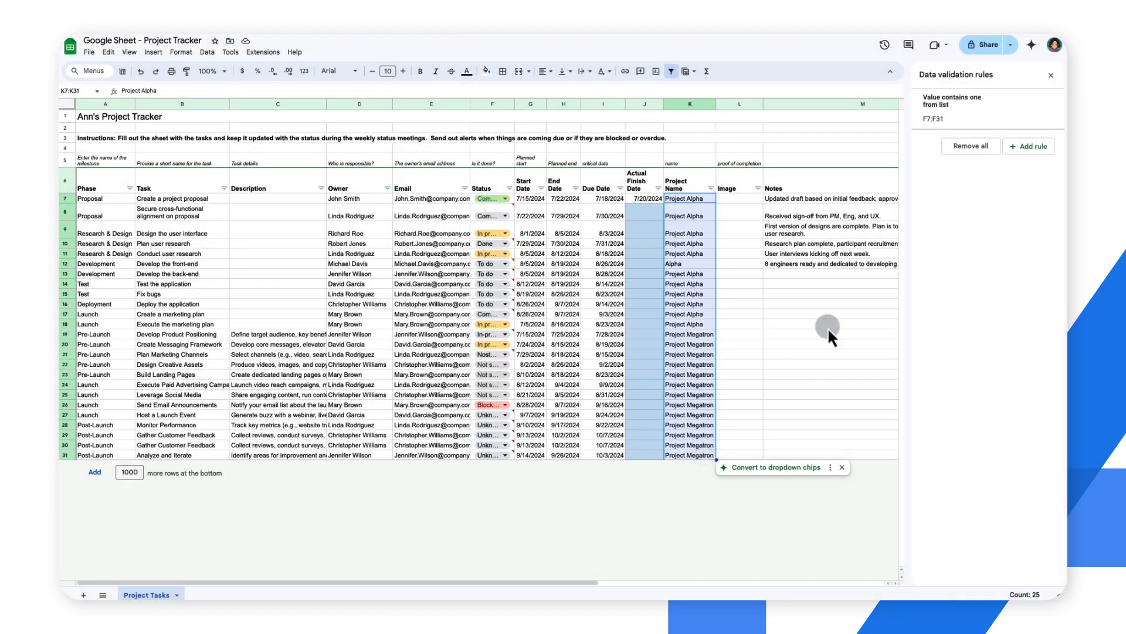
click(1031, 146)
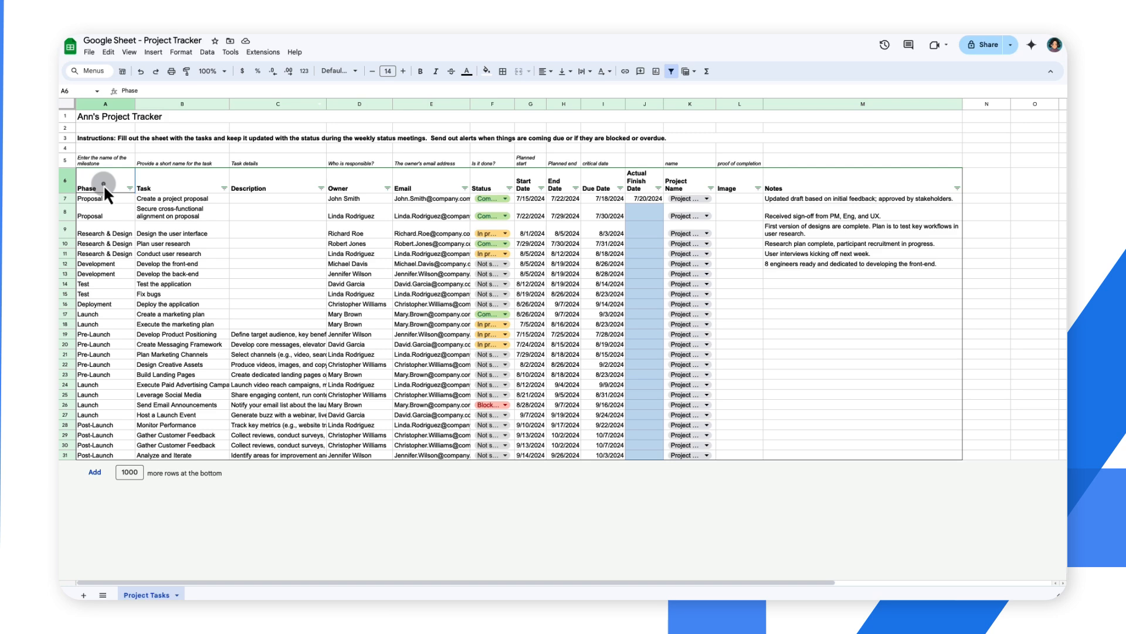
Step: Remove duplicate rows from A6:M31, treating the first row as headers and analyzing all columns
shift+click(810, 455)
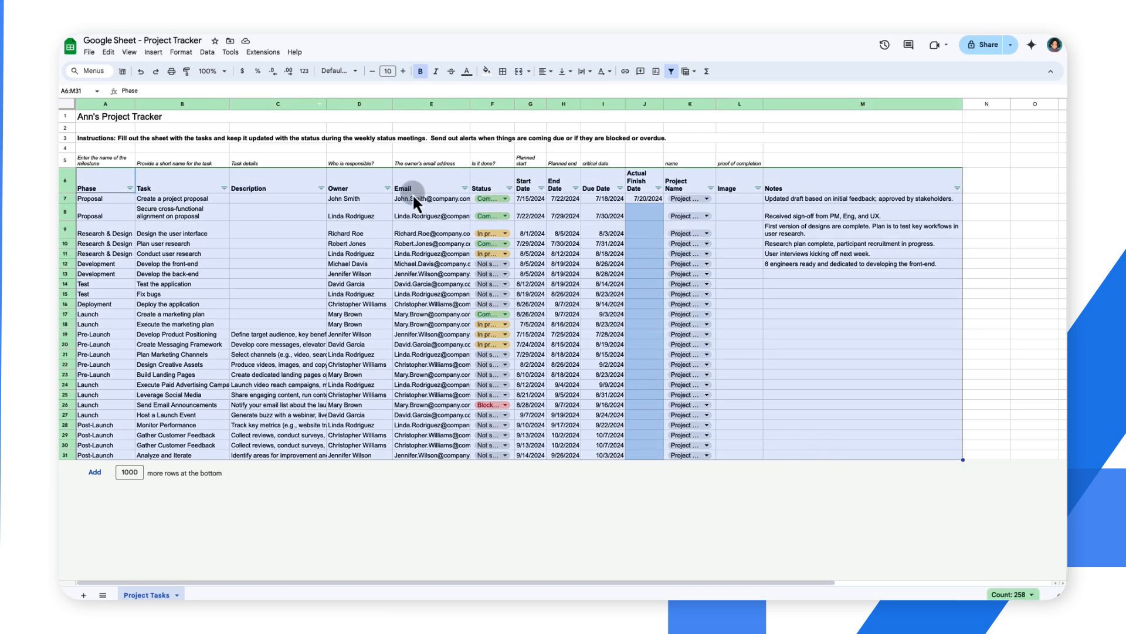
click(207, 52)
mouse_move(343, 293)
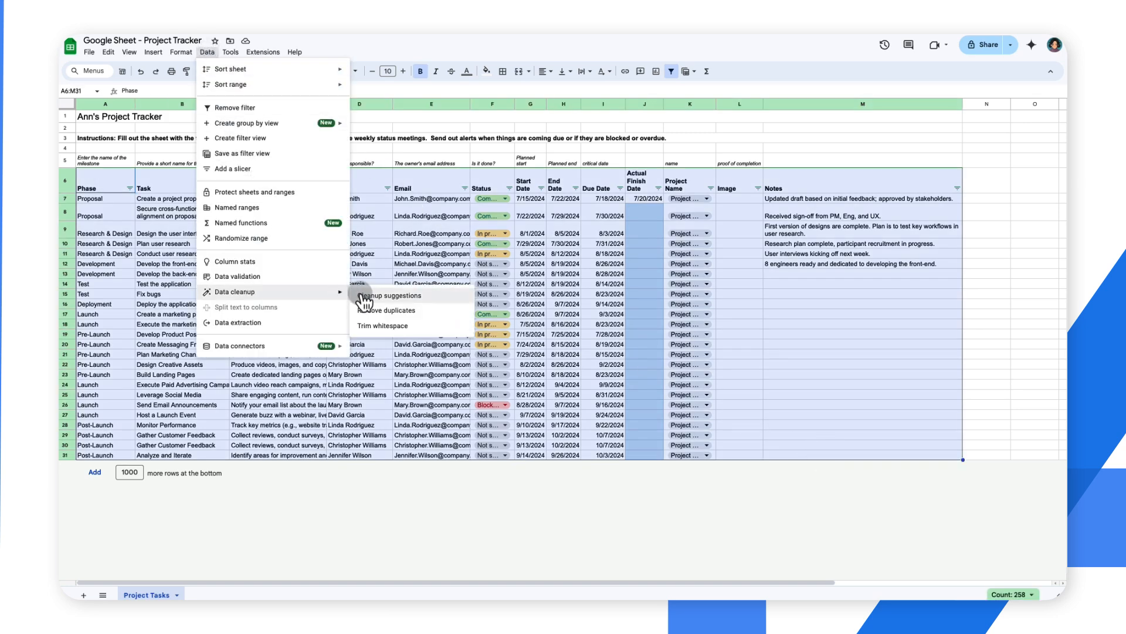
click(439, 309)
click(517, 249)
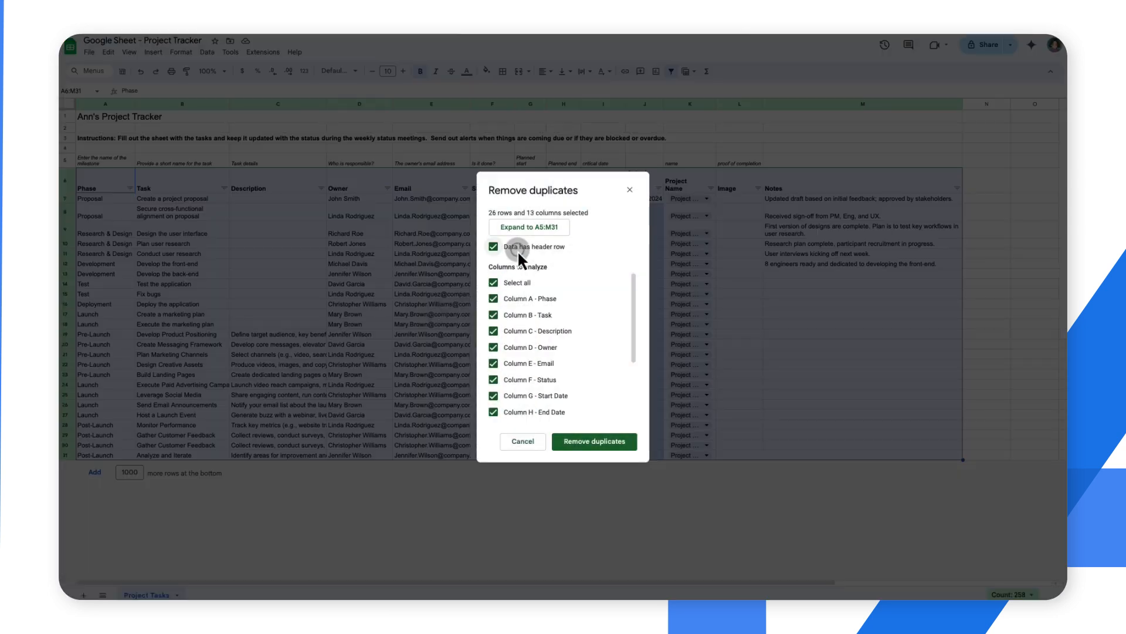
click(604, 441)
click(668, 347)
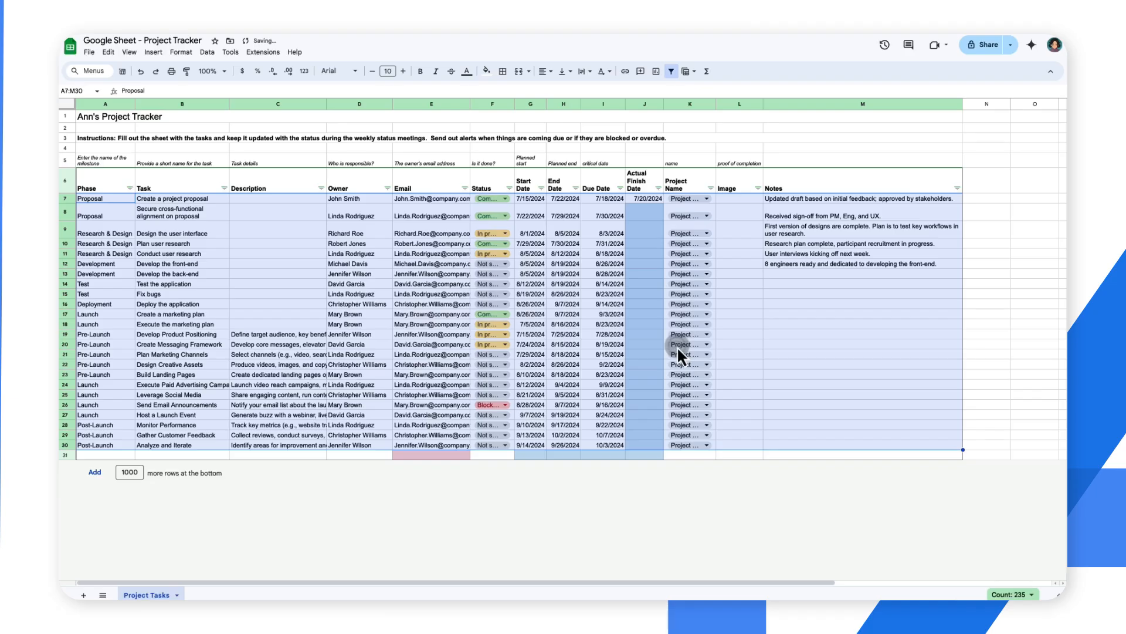
Step: Insert a column to the left of Task and give it the header Task ID
click(174, 185)
click(153, 52)
mouse_move(305, 99)
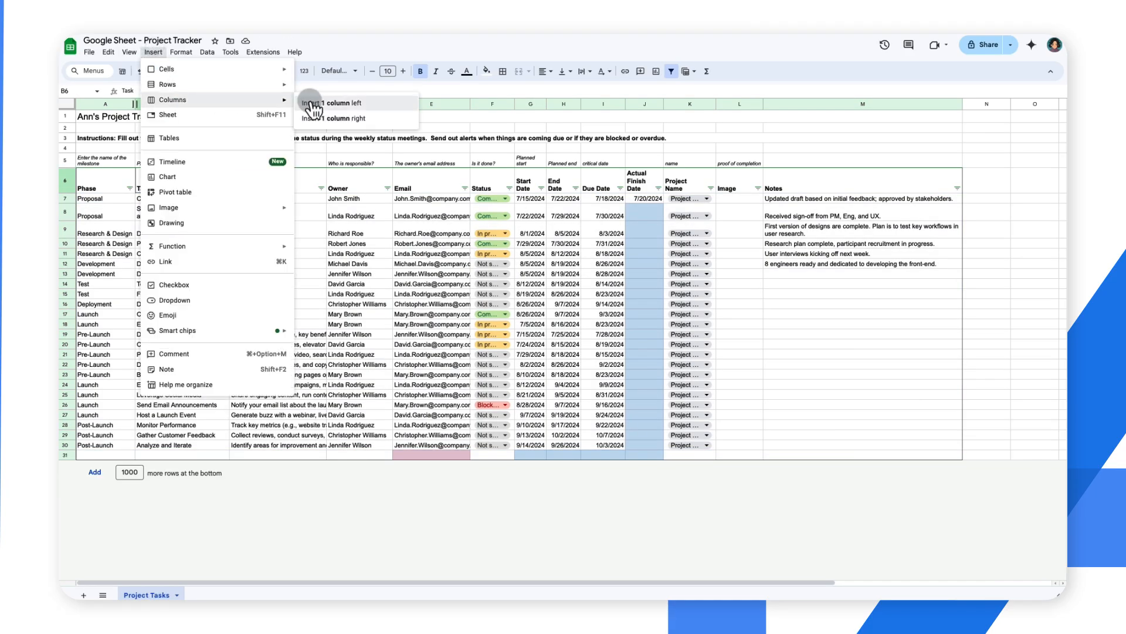
click(346, 99)
text(Task ID)
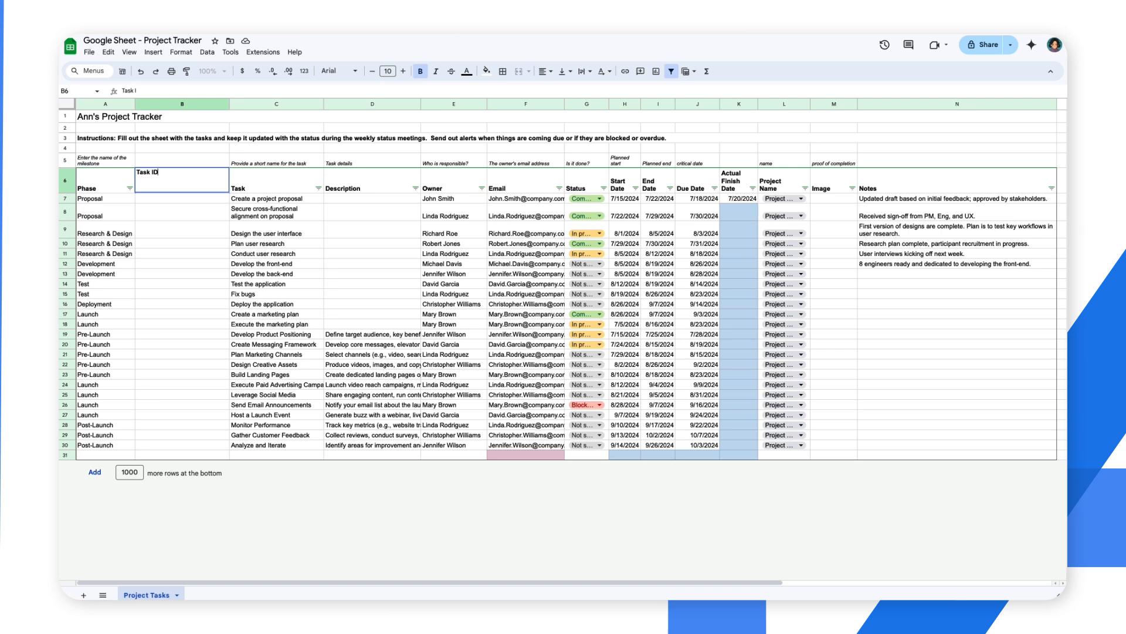
key(Return)
Step: Fill the Task ID column with sequential numbers 1 to 24 from B7 down, using the suggested autofill
text(1)
key(Return)
text(2)
key(Return)
key(ctrl+Return)
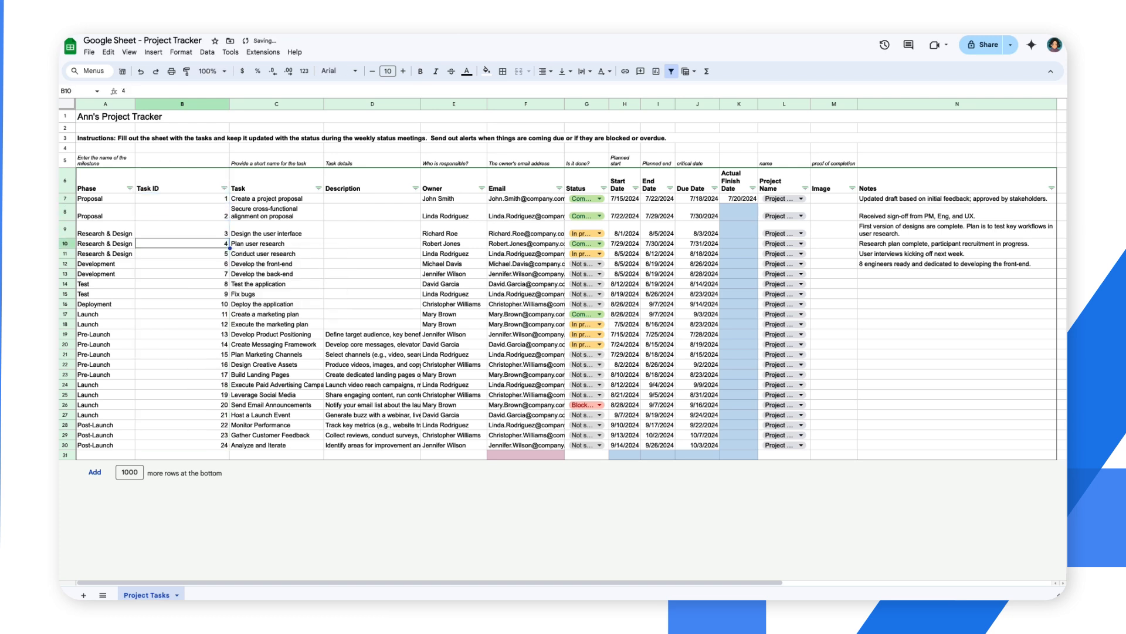
Step: Fit the width of the Task ID column to its contents
double_click(230, 104)
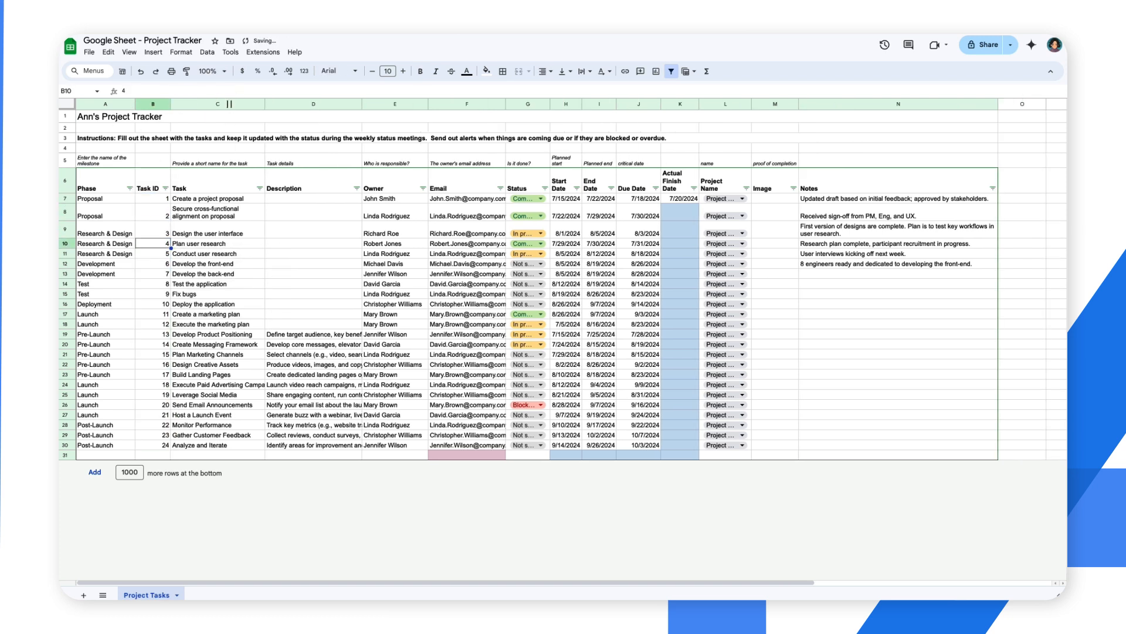
Step: Create an AppSheet app from the project tracker spreadsheet and dismiss the app-ready message
click(263, 52)
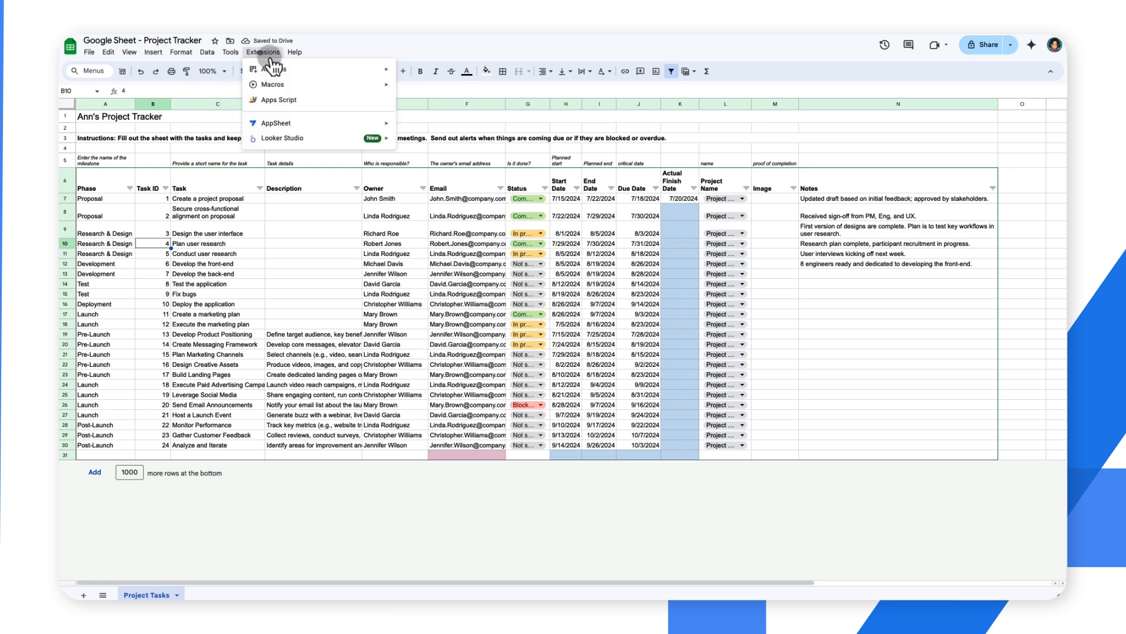
click(420, 126)
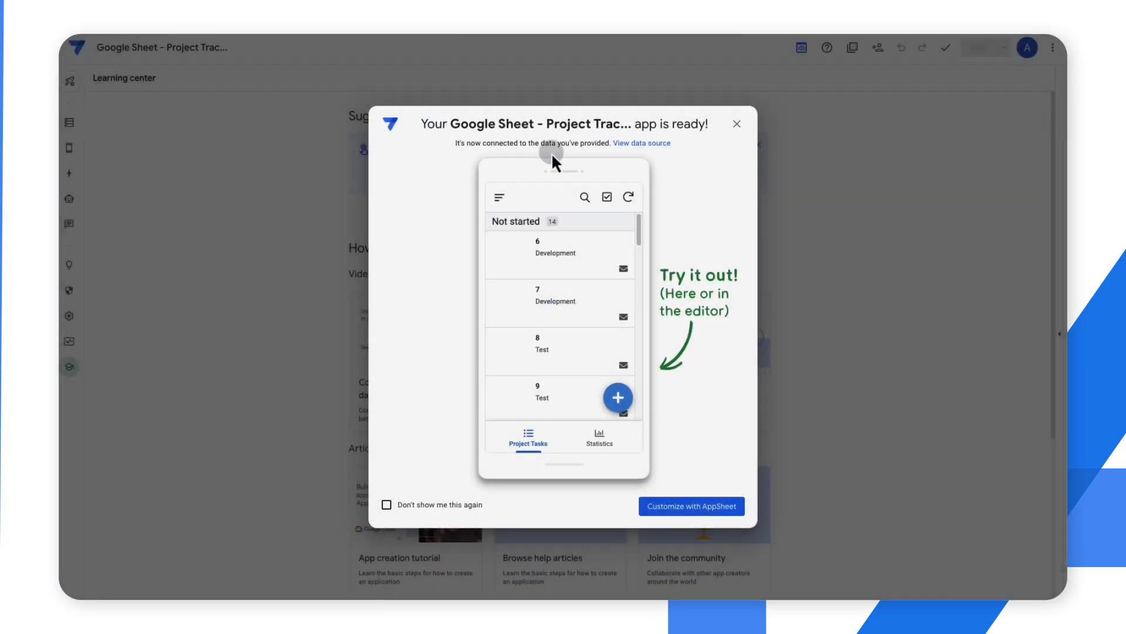
click(628, 197)
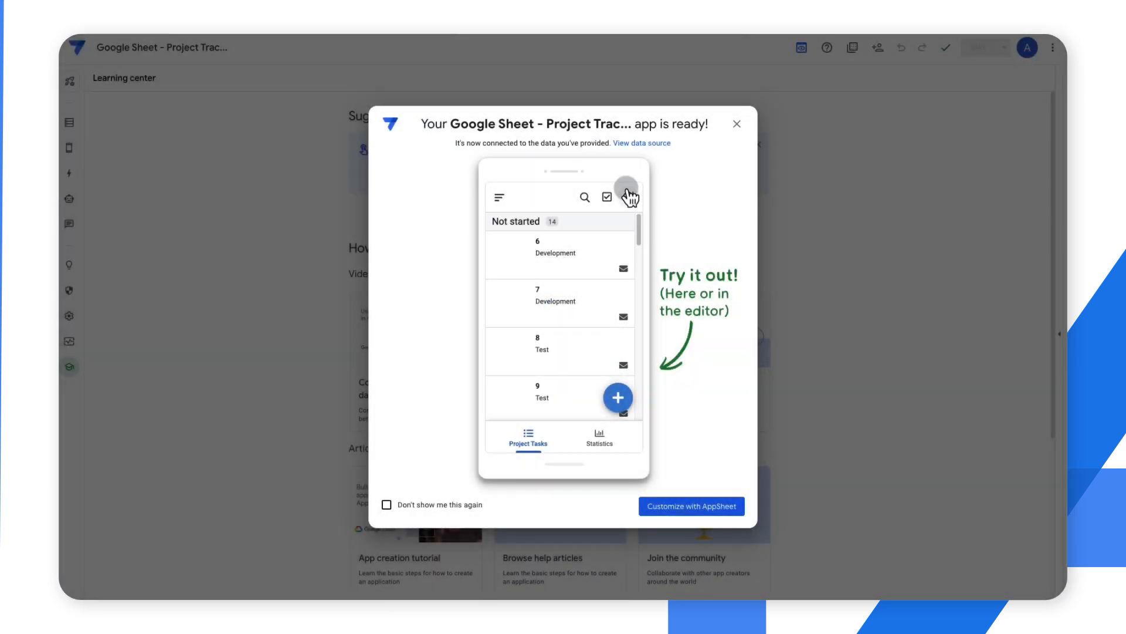
click(737, 124)
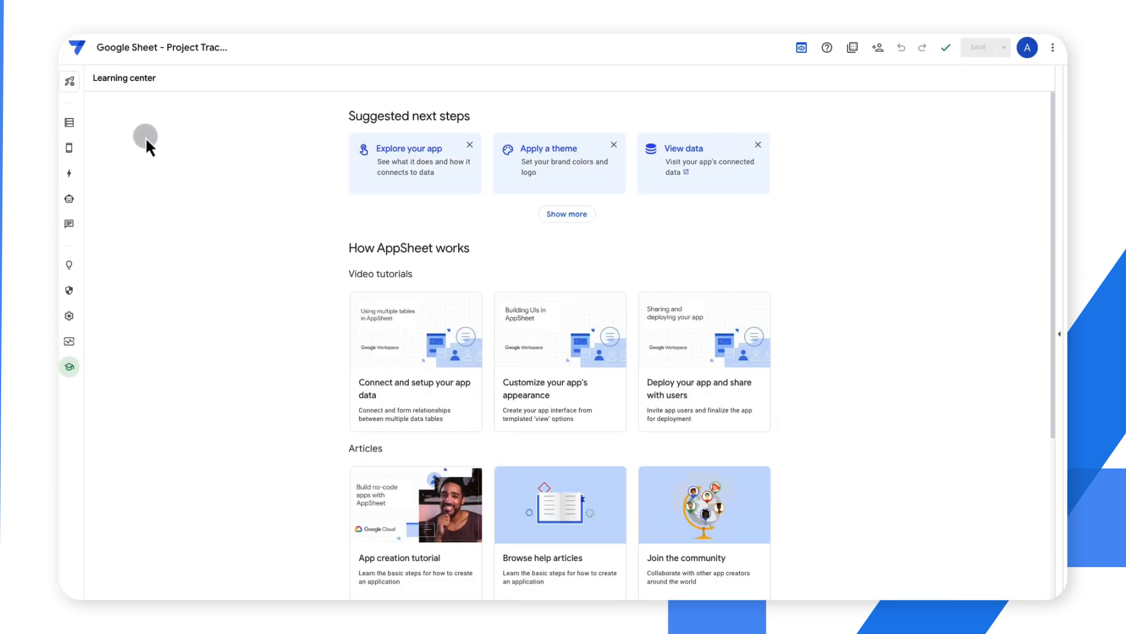
Step: Review the columns of the Project Tasks table and the allowed values of its Status column
click(70, 122)
click(364, 167)
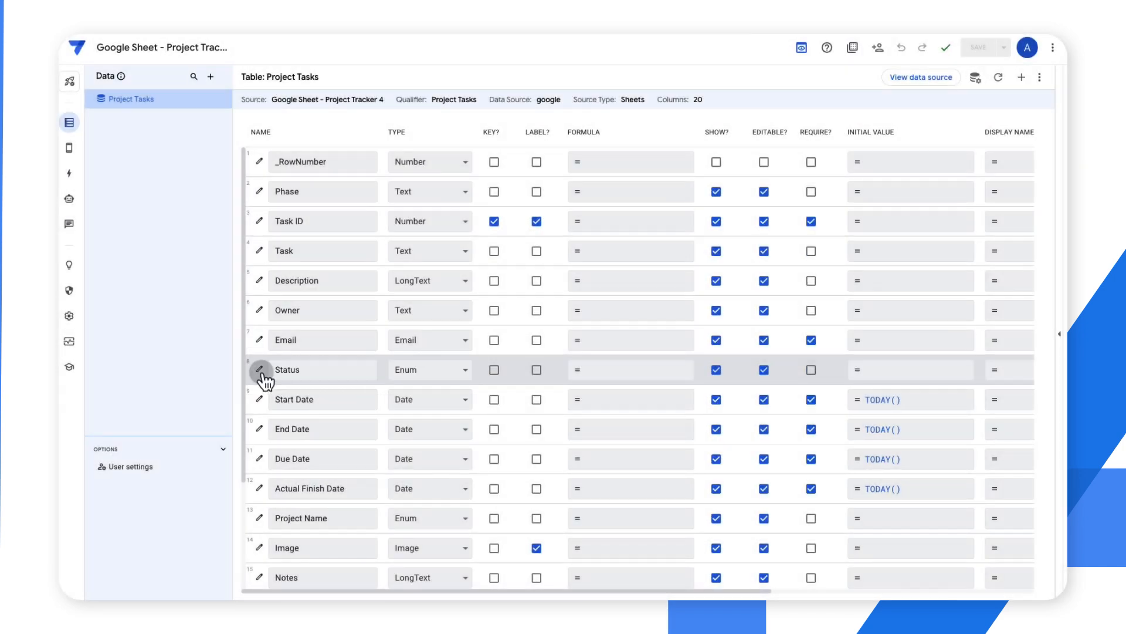
click(259, 369)
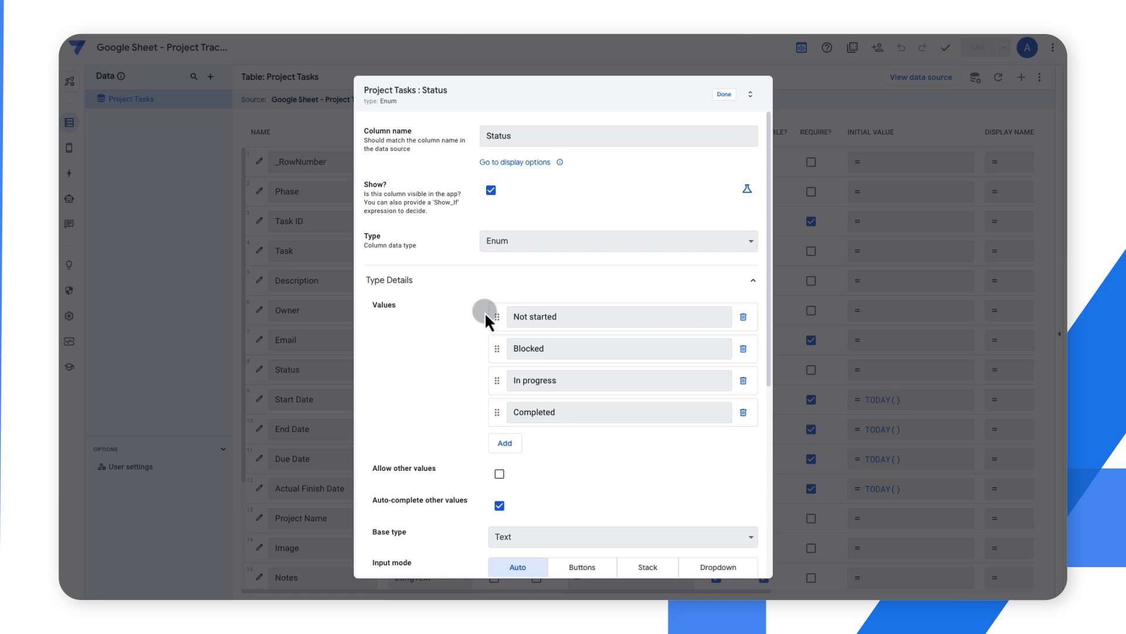
click(720, 95)
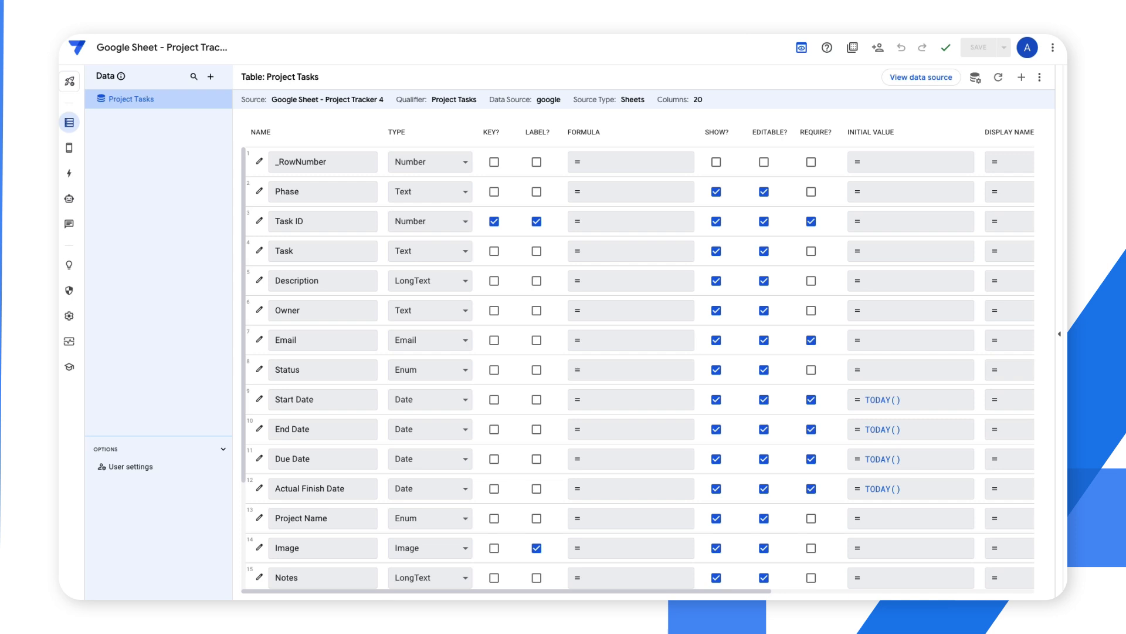
Step: Preview the Project Tasks view, inspecting its blank entry form without saving and the details of task 16
click(68, 149)
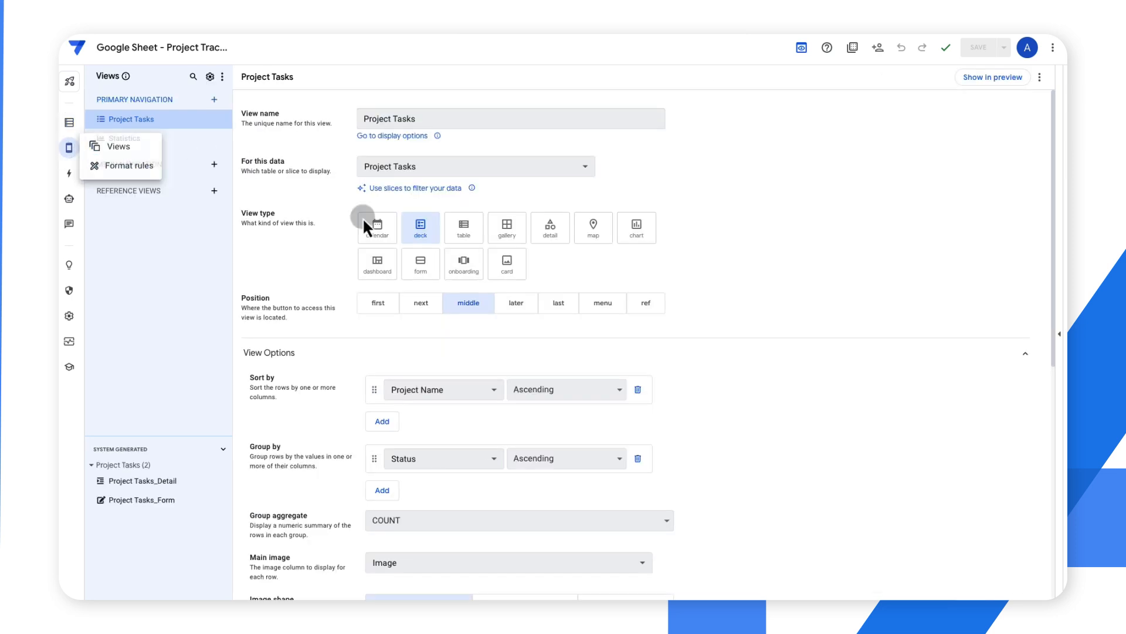
click(1059, 270)
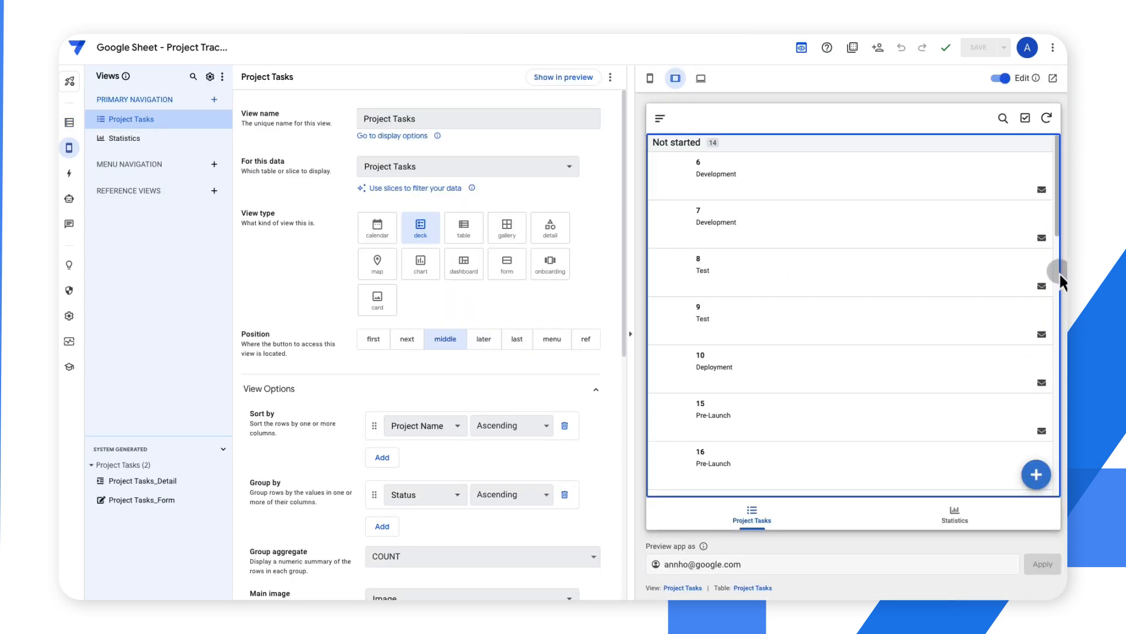
click(1036, 475)
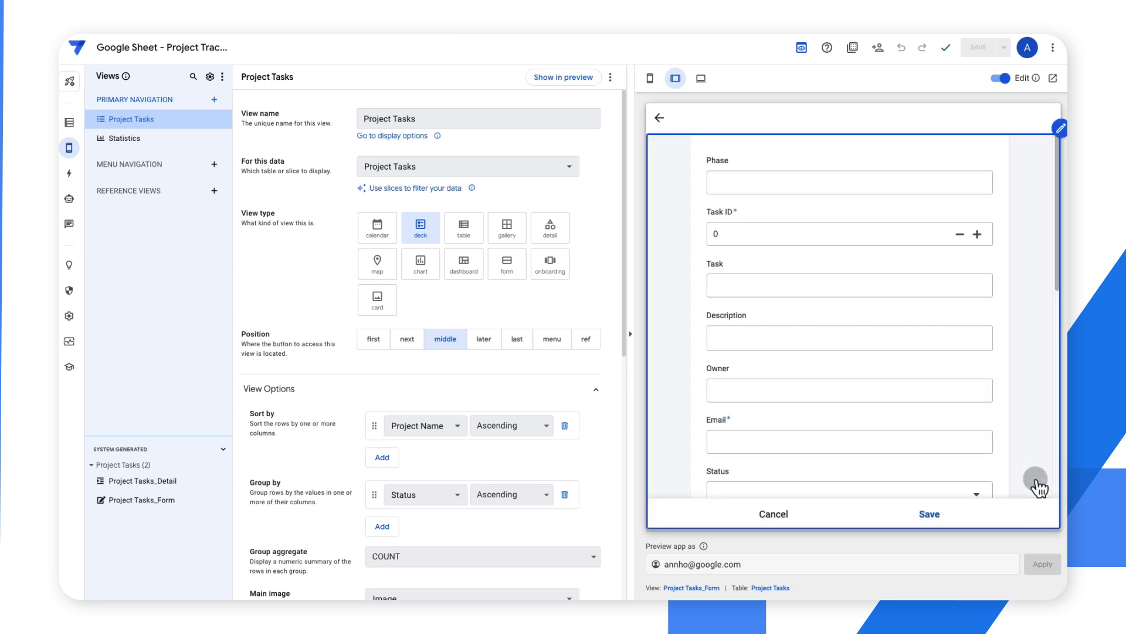
scroll(1036, 487, down, 10)
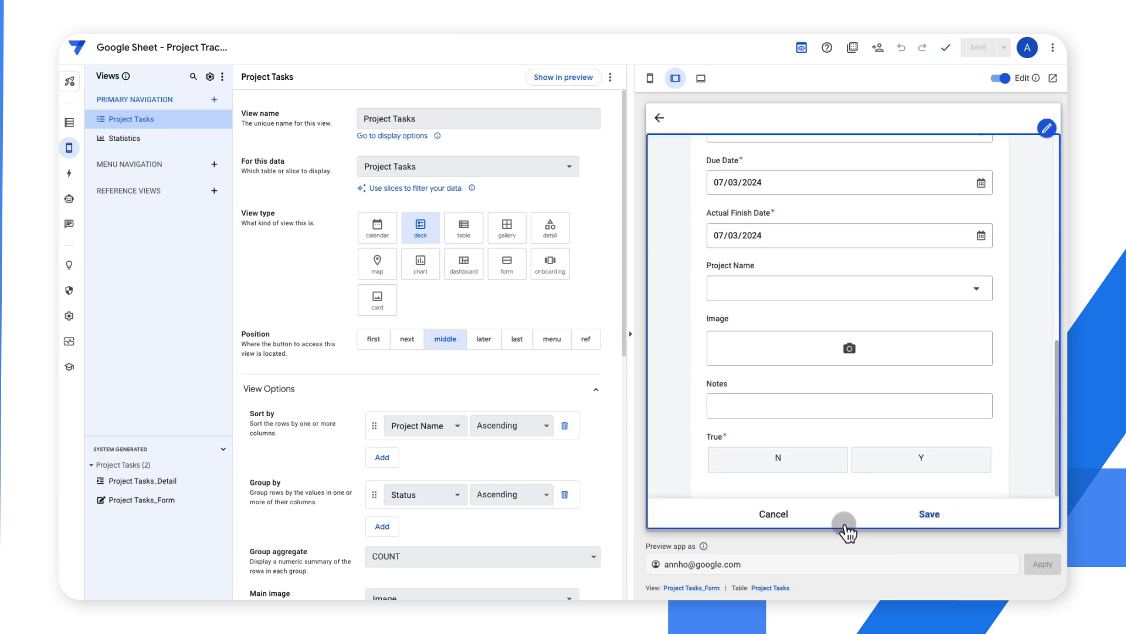
click(773, 515)
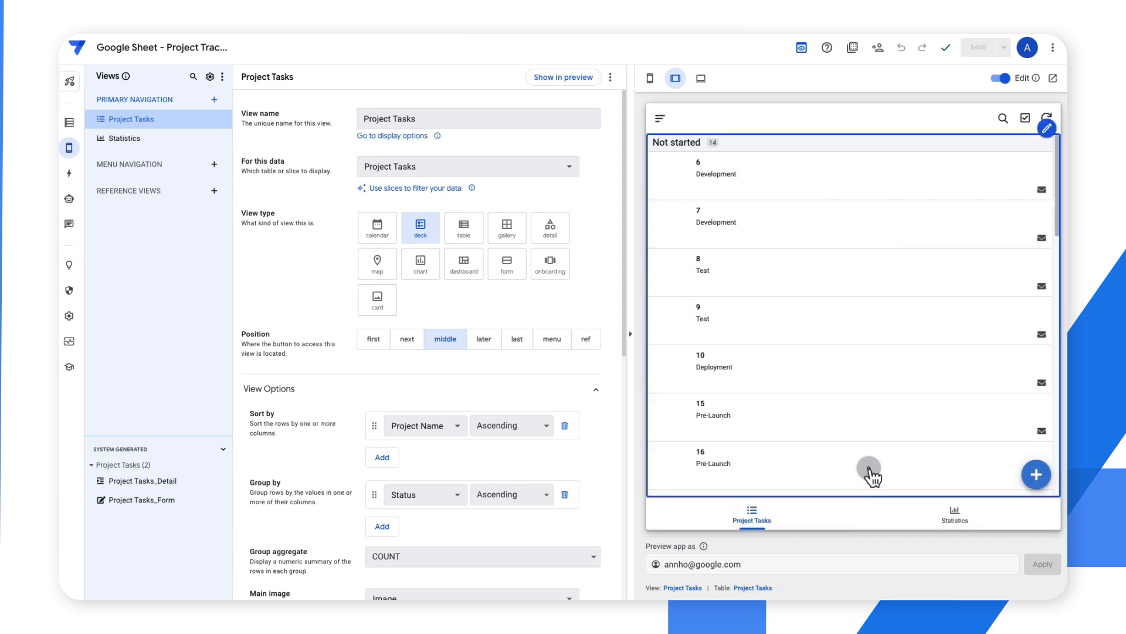
click(871, 473)
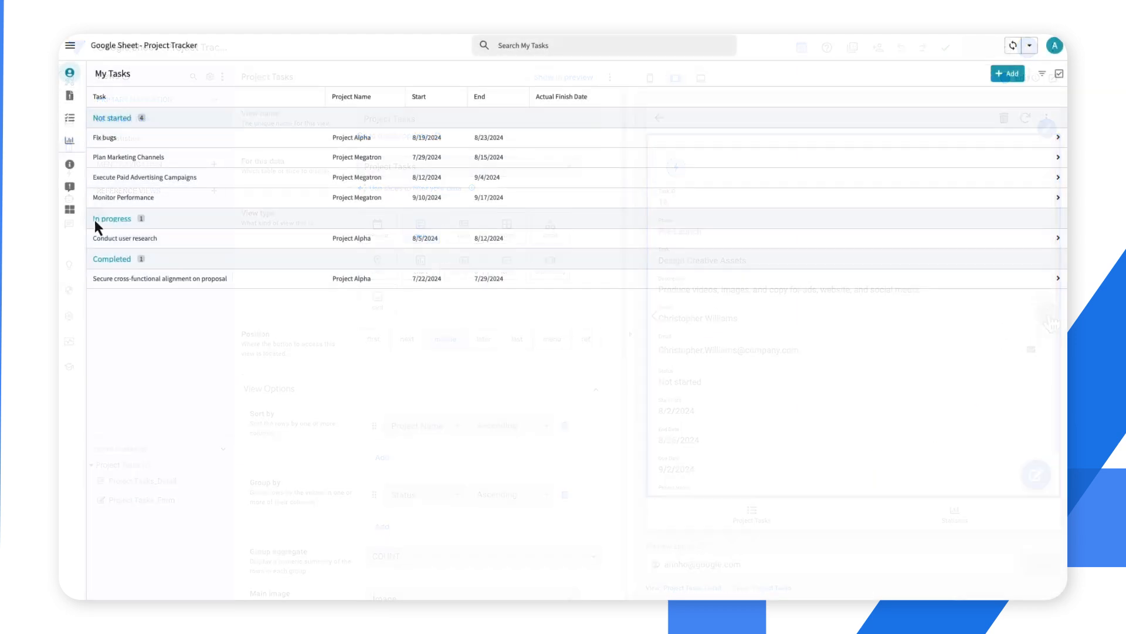
Step: In the finished Project Tracker app, view the At Risk tasks and the task lists of Project Alpha and Project Megatron
click(69, 95)
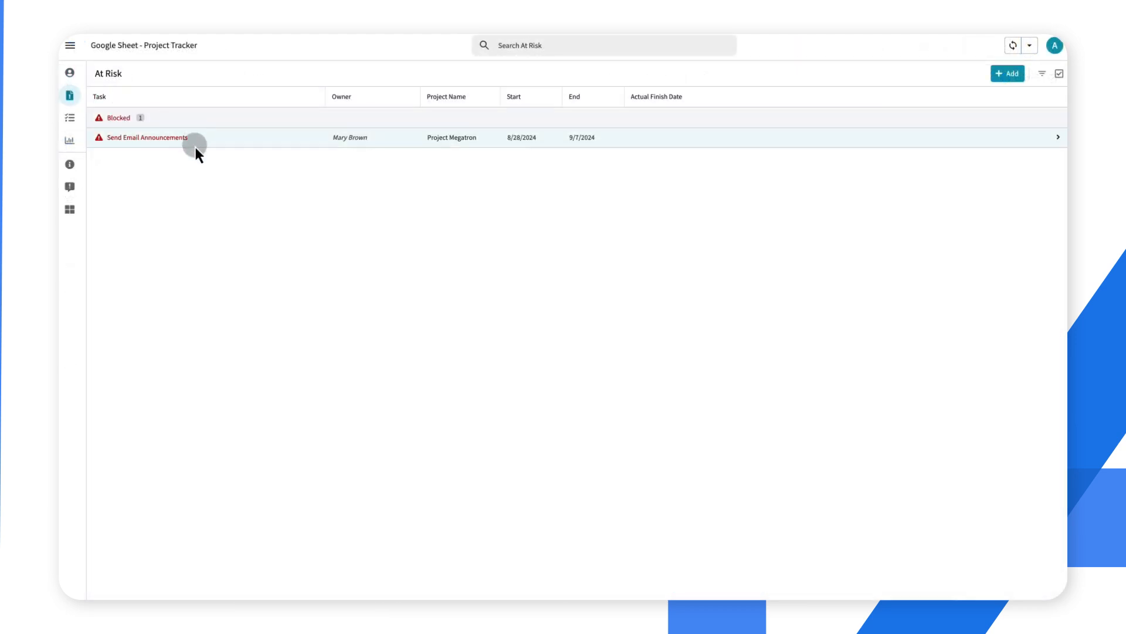
click(69, 117)
click(133, 117)
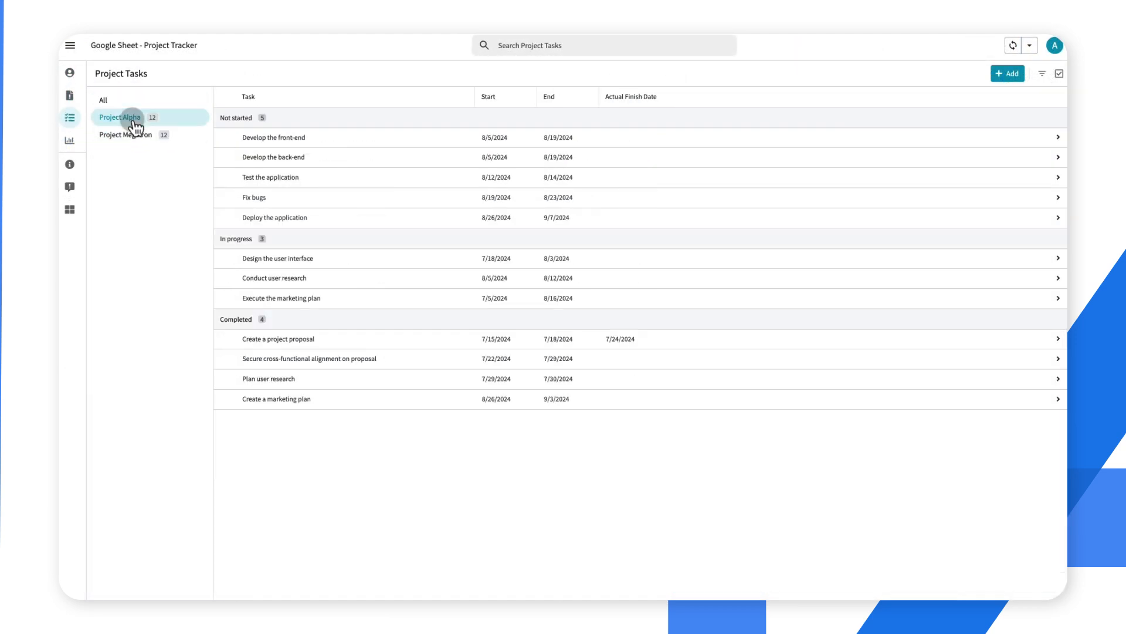
click(134, 134)
Step: Inspect the edit form of the Plan Marketing Channels task and the blank new-task form, cancelling both
click(349, 139)
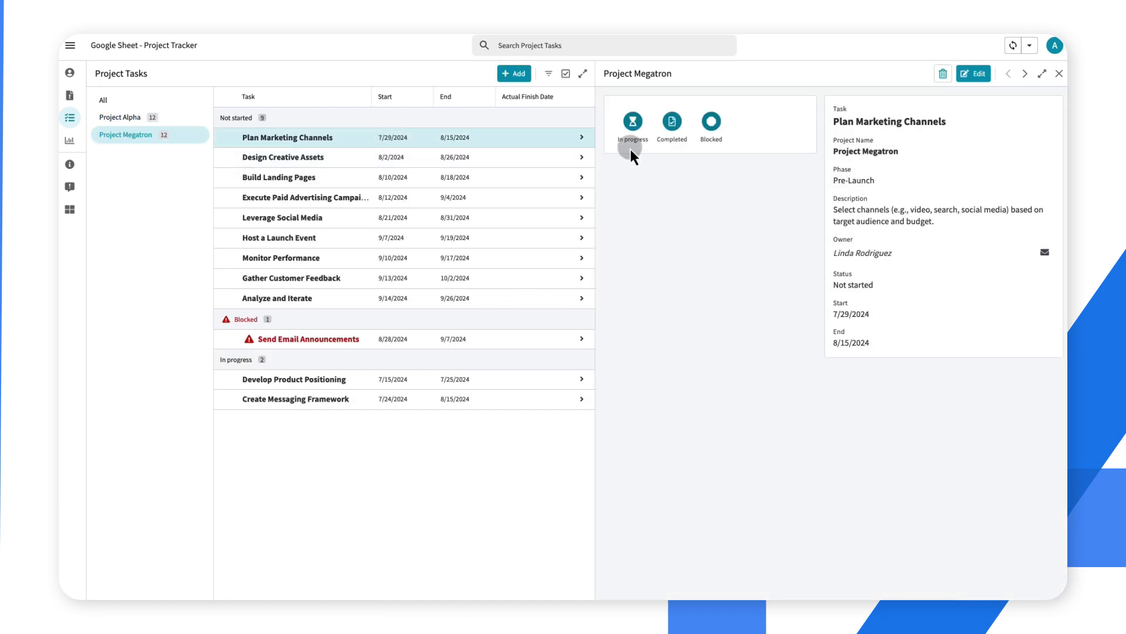
click(973, 74)
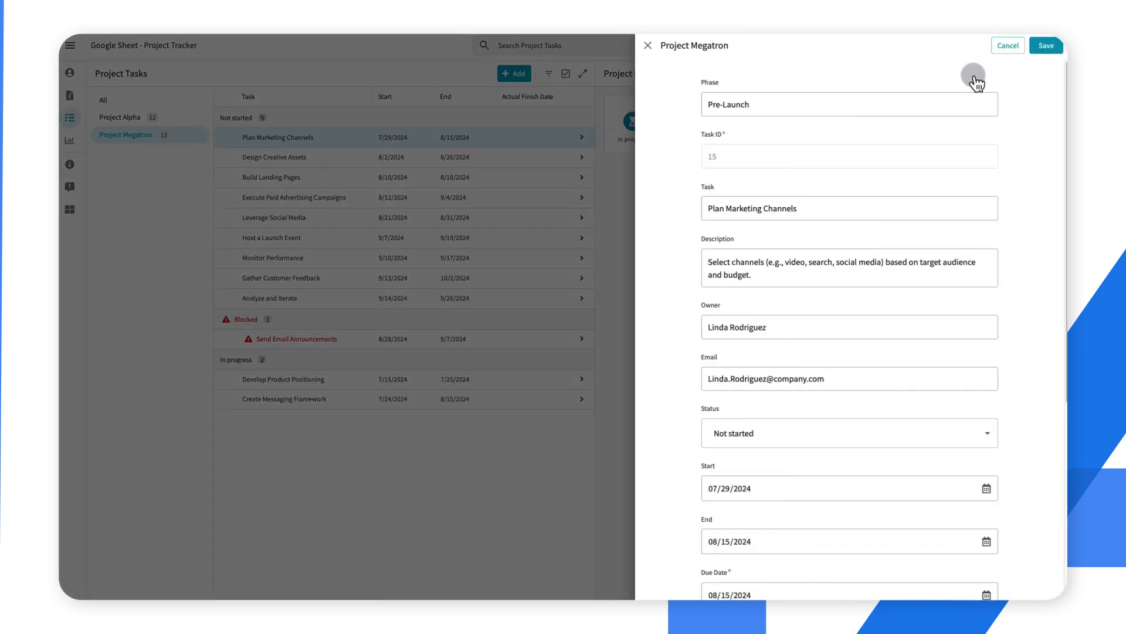
click(1007, 45)
click(515, 74)
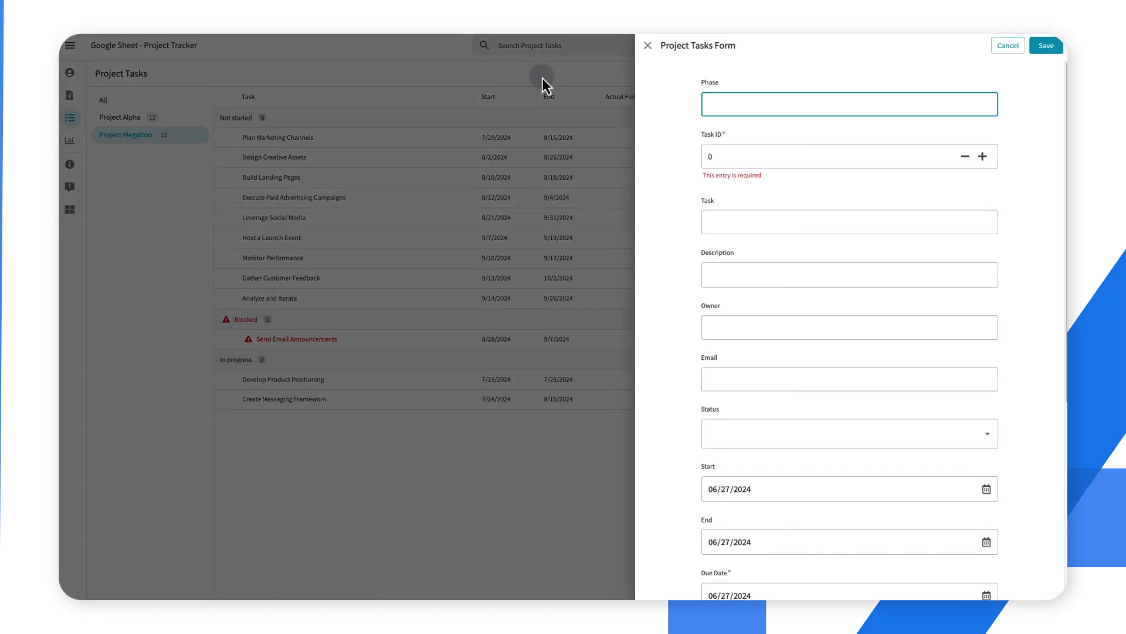
click(1016, 47)
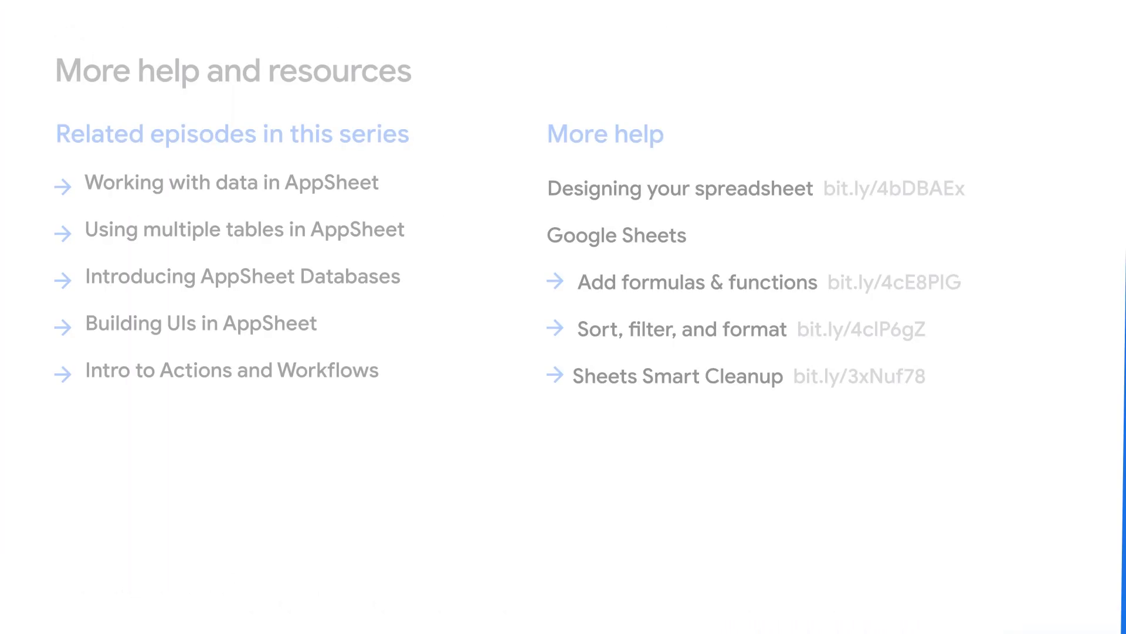